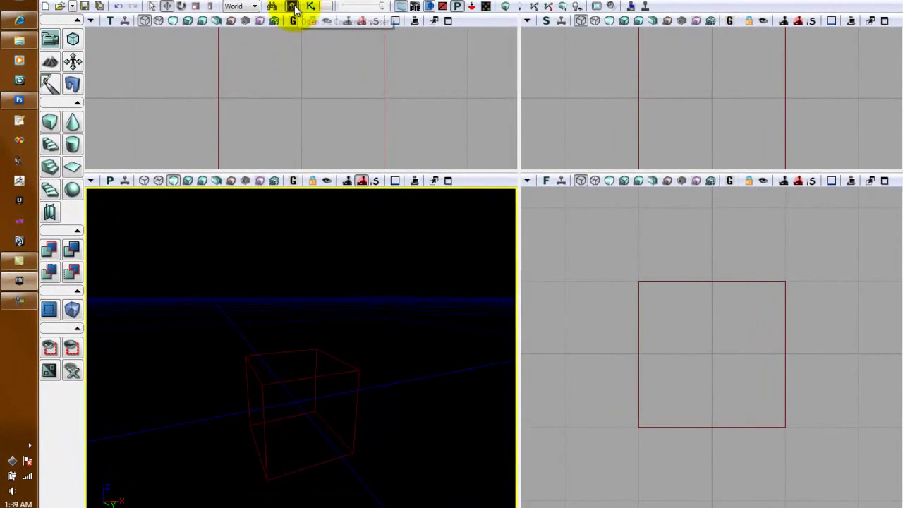
# - Import the desktop files Hex.tga and Shield_noise.tga into the Shield_Tutorial package through the Content Browser
pyautogui.click(292, 7)
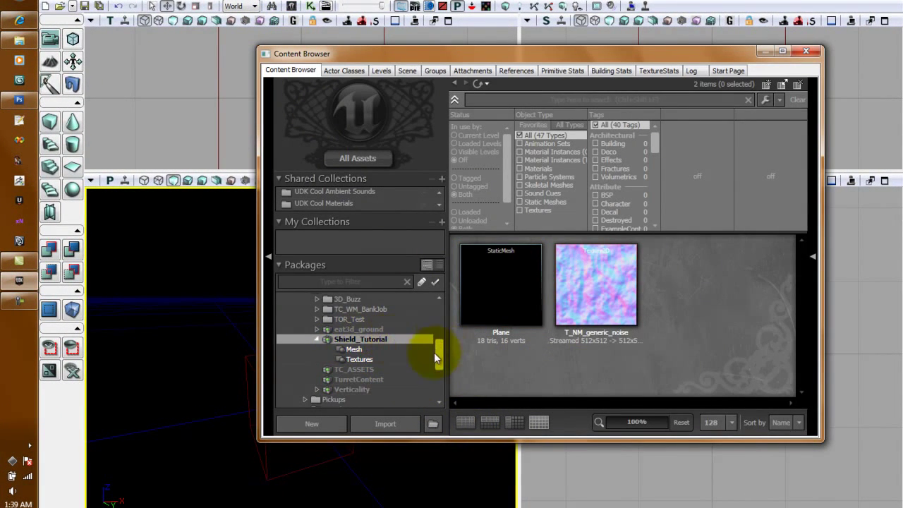
pyautogui.moveTo(440, 352); pyautogui.dragTo(444, 357)
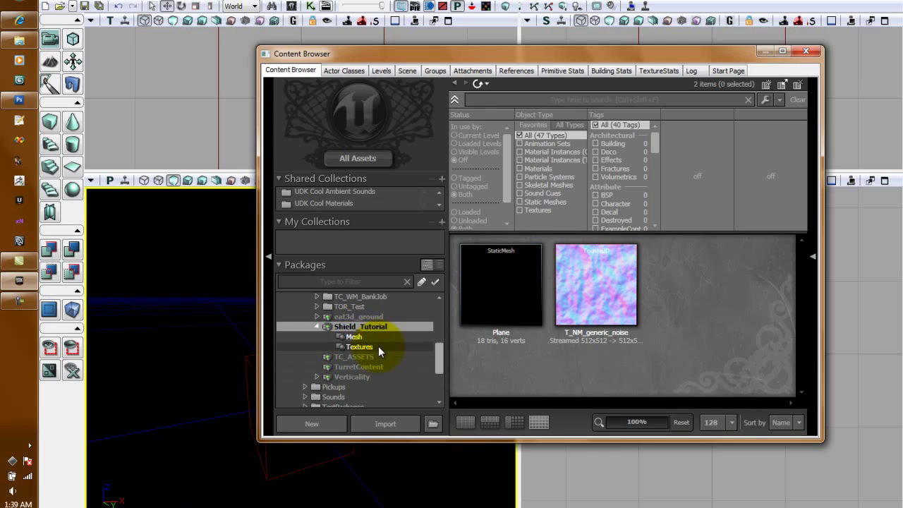
pyautogui.click(395, 425)
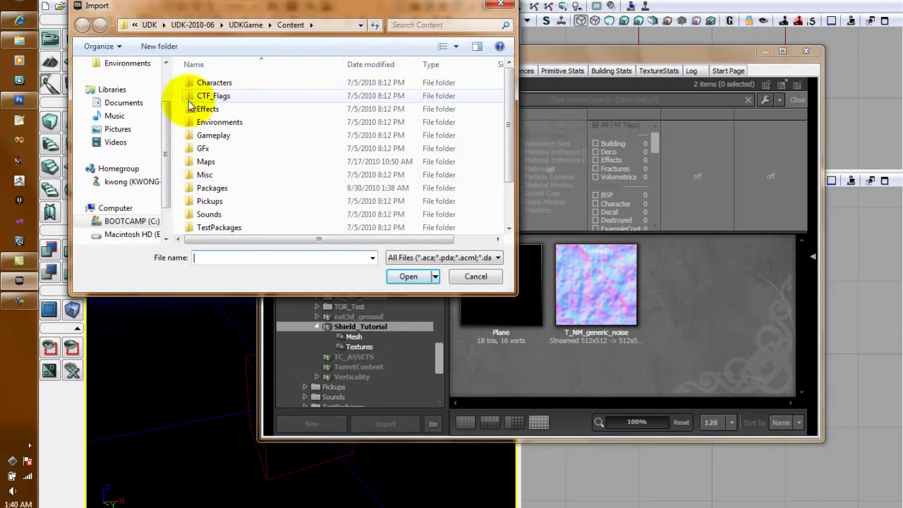
pyautogui.scroll(2, 127, 88)
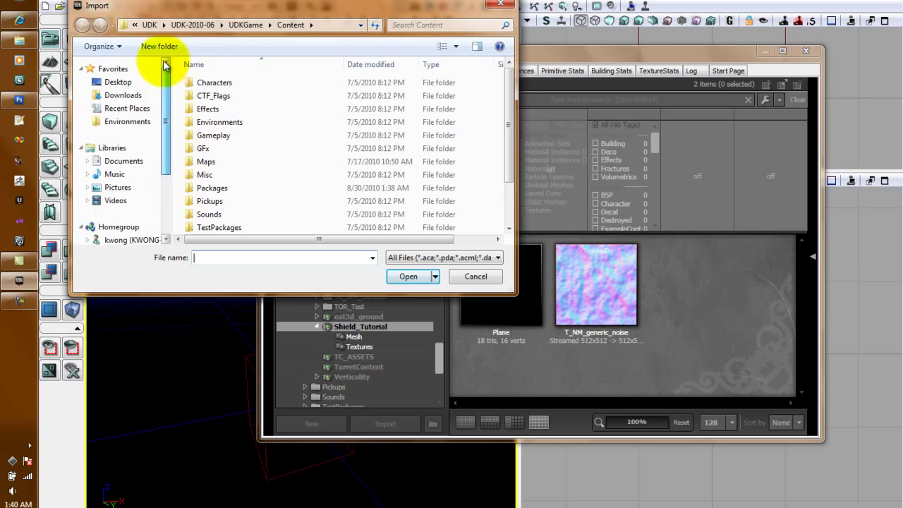
pyautogui.click(119, 81)
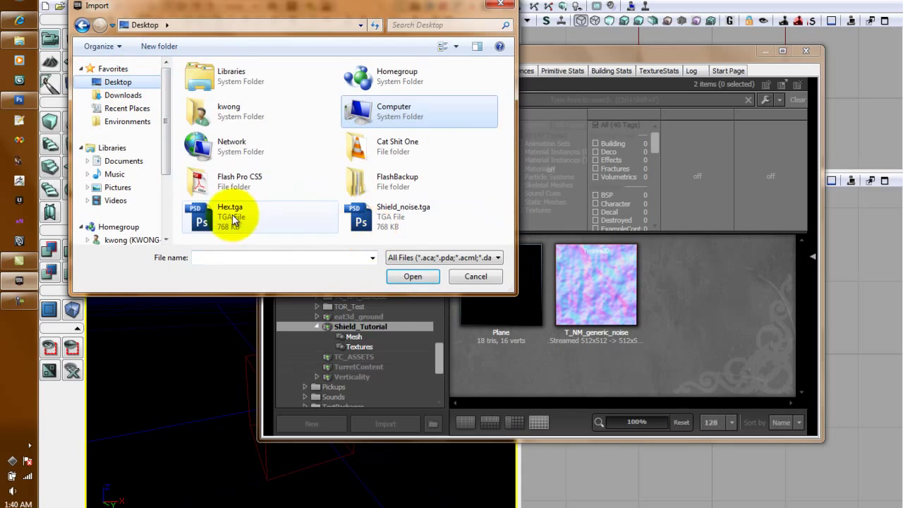
pyautogui.click(205, 216)
pyautogui.keyDown('ctrl'); pyautogui.click(386, 226); pyautogui.keyUp('ctrl')
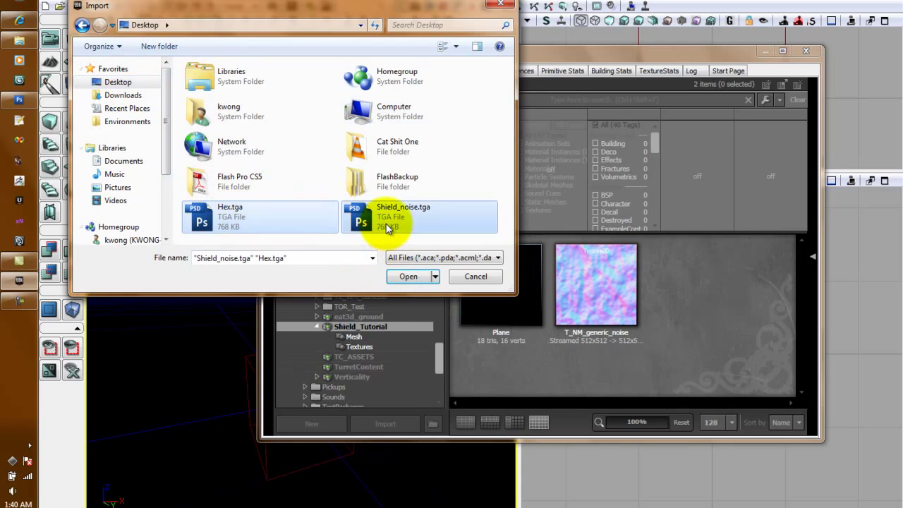
pyautogui.click(409, 277)
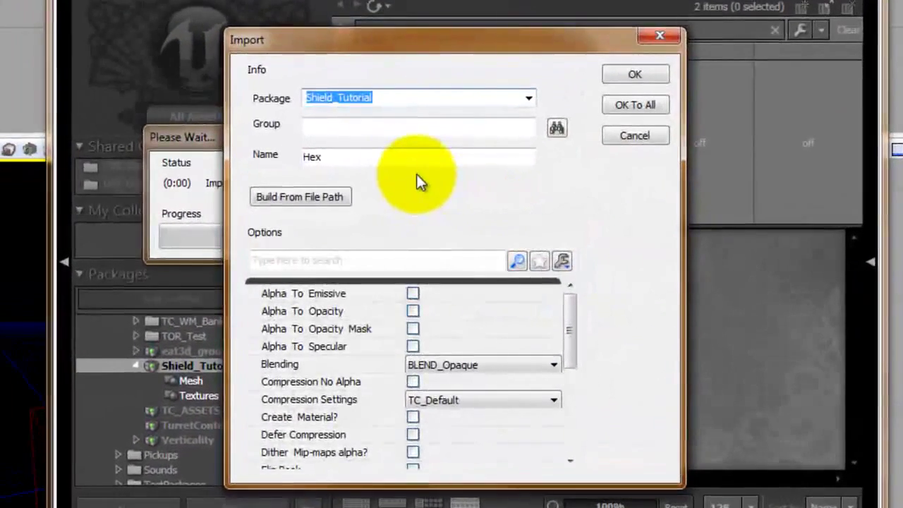
# - Assign the Hex import to the Textures group, name it T_D_Hex and accept it
pyautogui.click(407, 143)
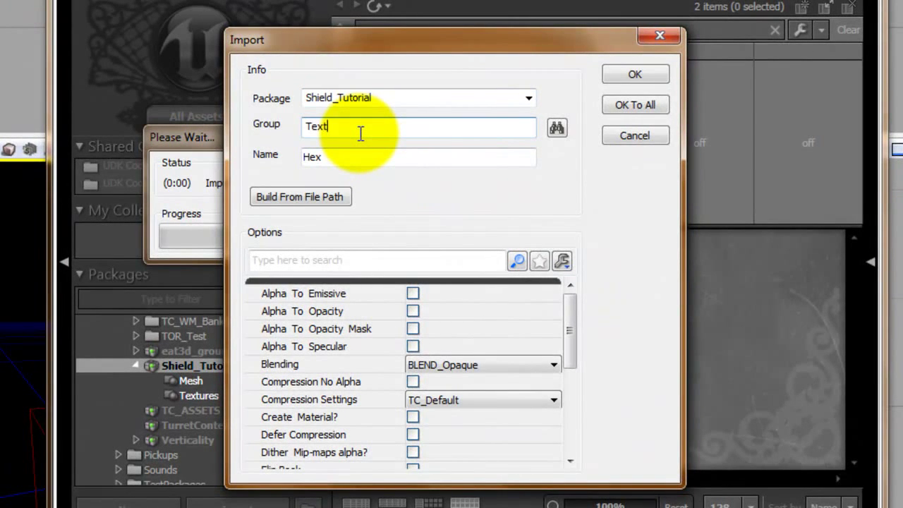
pyautogui.press('Tab')
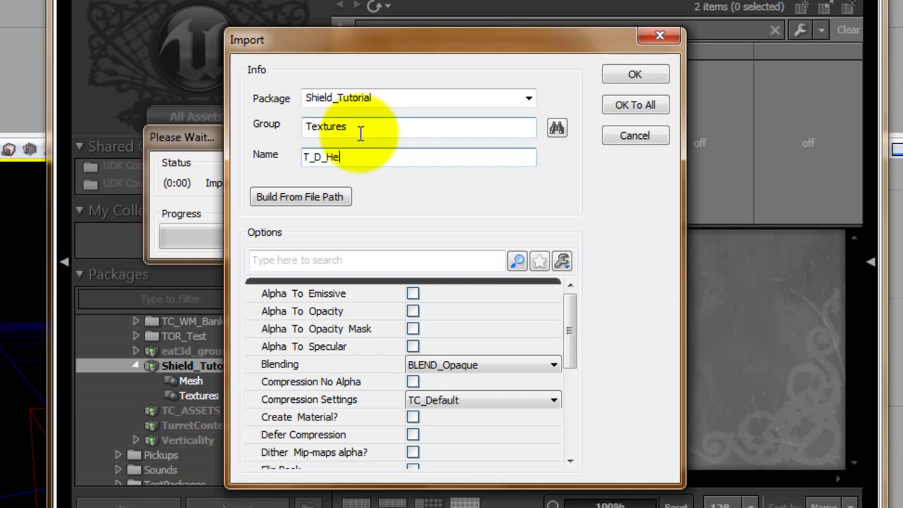
pyautogui.click(635, 74)
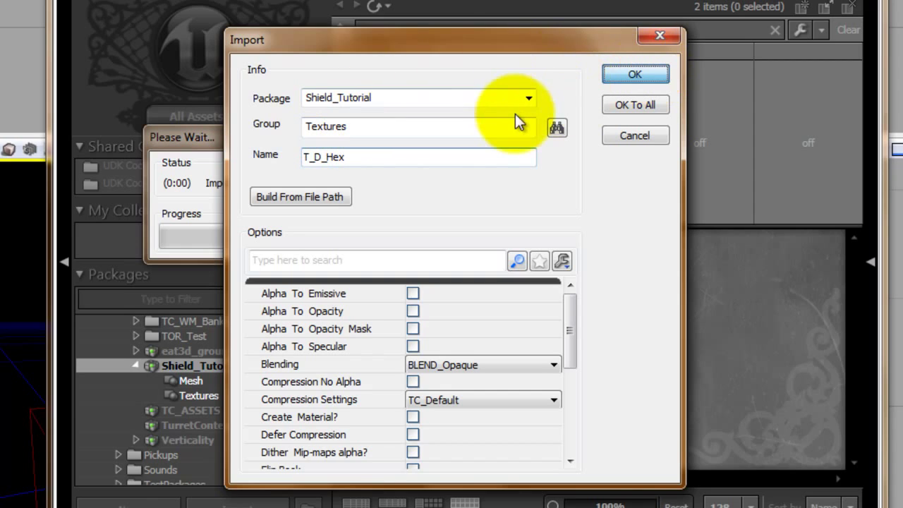
# - Name the Shield_noise import T_D_Shield_noise and finish importing it
pyautogui.doubleClick(388, 157)
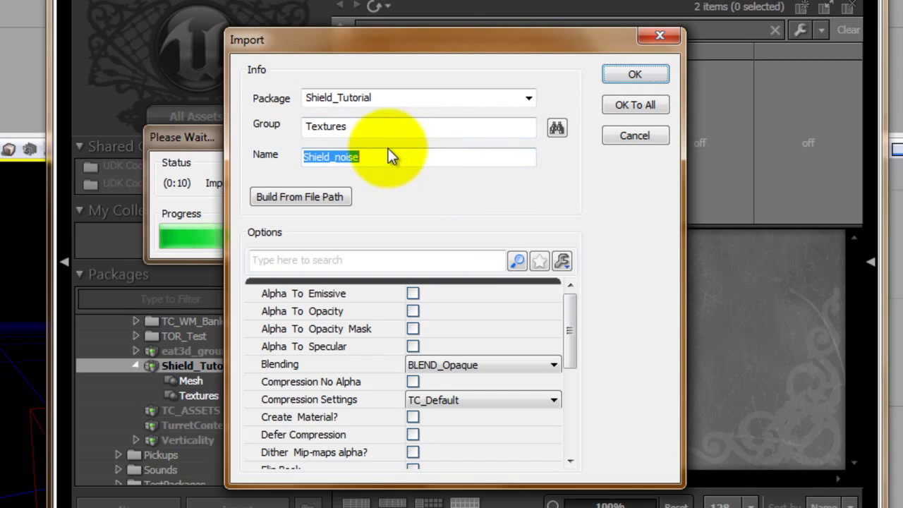
pyautogui.write('T_D_')
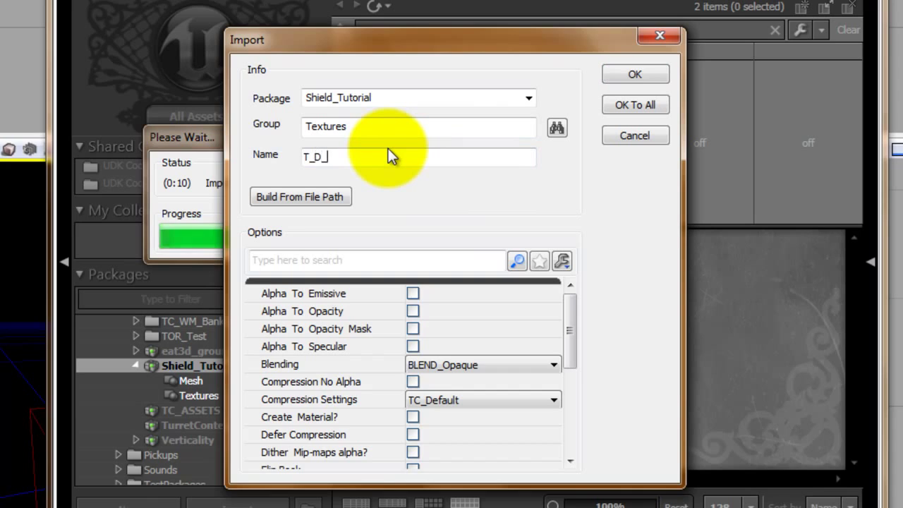
pyautogui.write('Shield_')
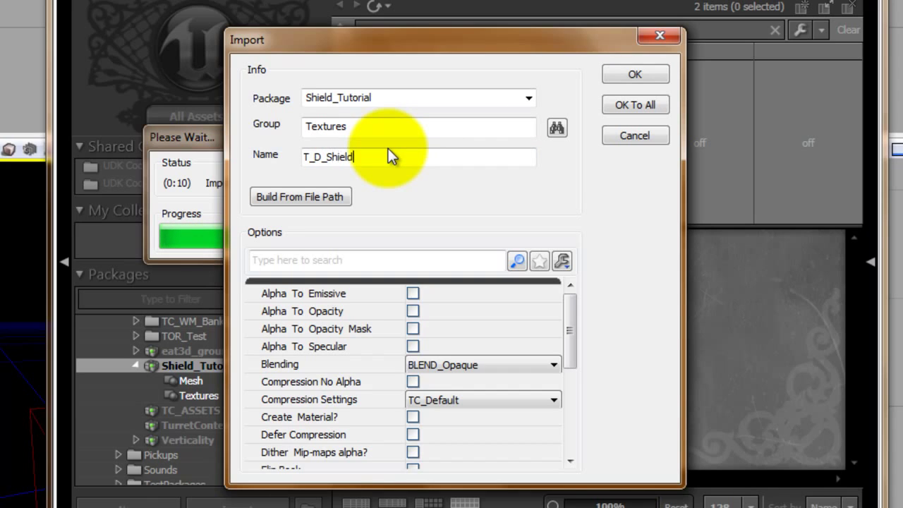
pyautogui.write('Noise')
pyautogui.click(623, 73)
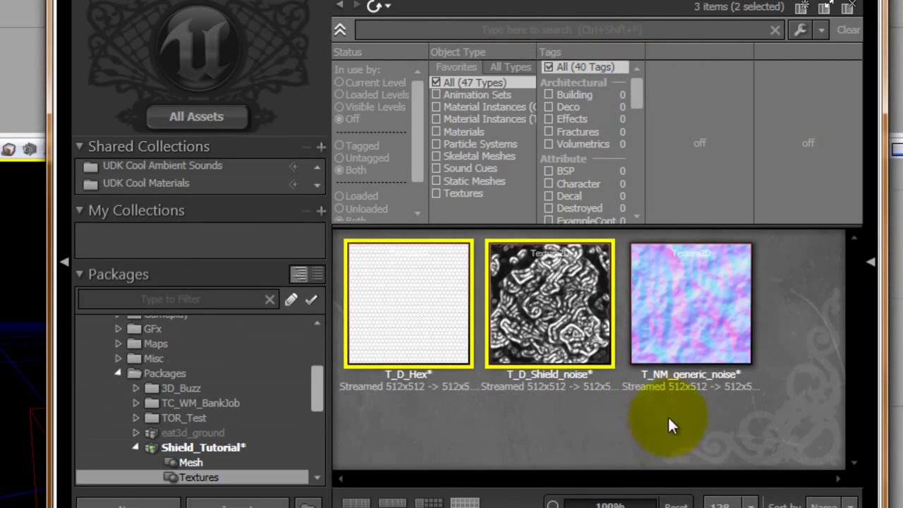
# - Create a new material from the T_D_Hex texture, in the group Materials with the name MAT_Field
pyautogui.click(441, 353)
pyautogui.rightClick(410, 312)
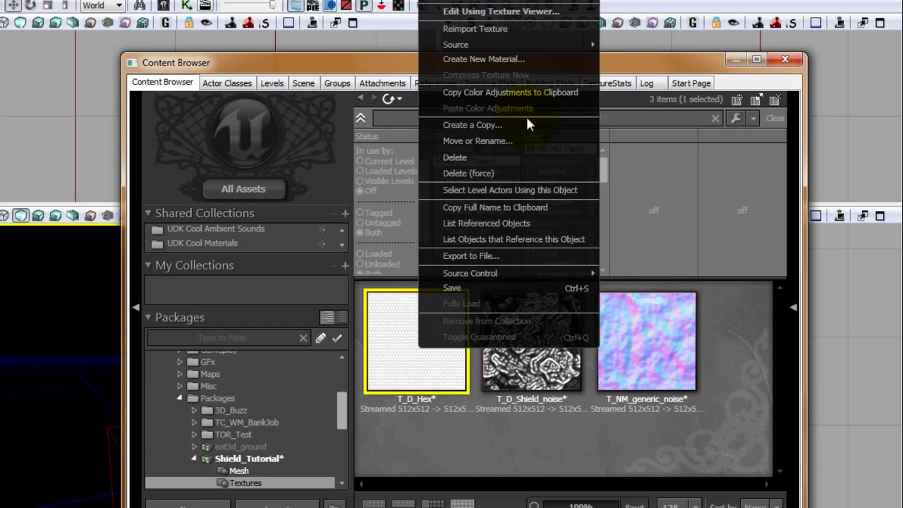
pyautogui.click(415, 347)
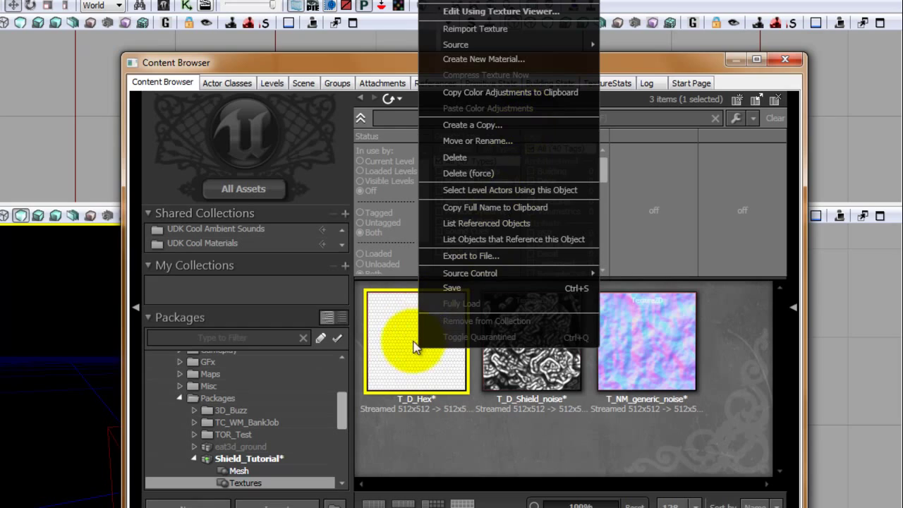
pyautogui.click(520, 64)
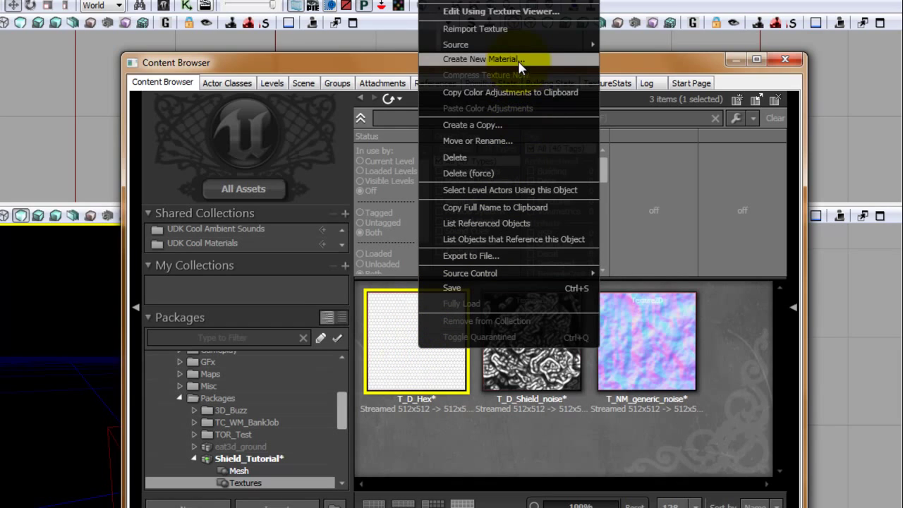
pyautogui.click(520, 62)
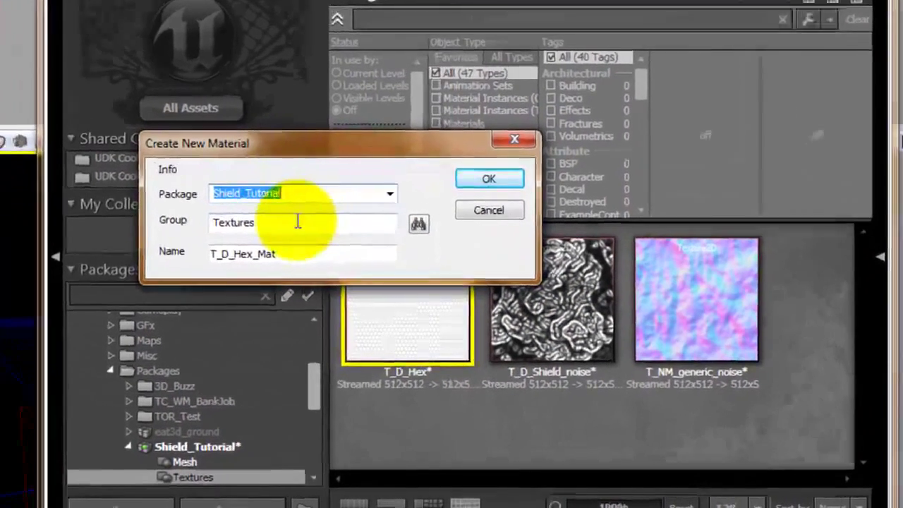
pyautogui.doubleClick(328, 276)
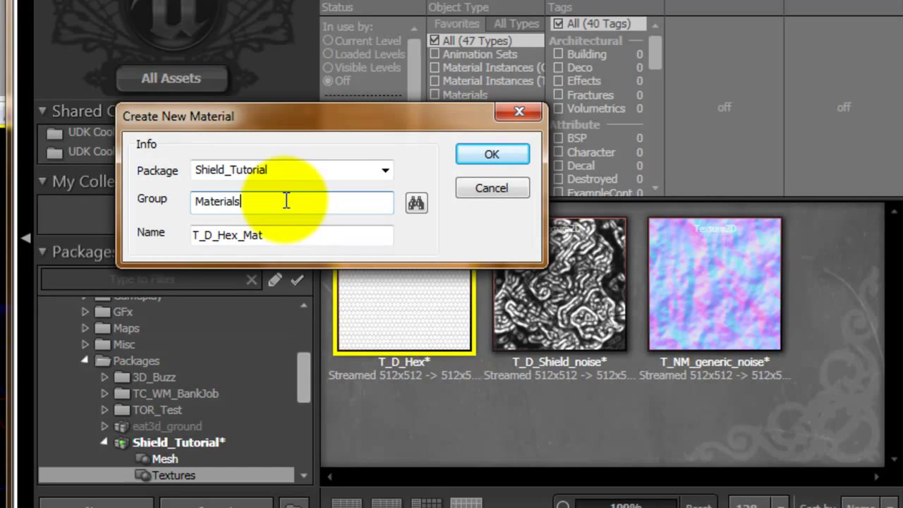
pyautogui.doubleClick(287, 233)
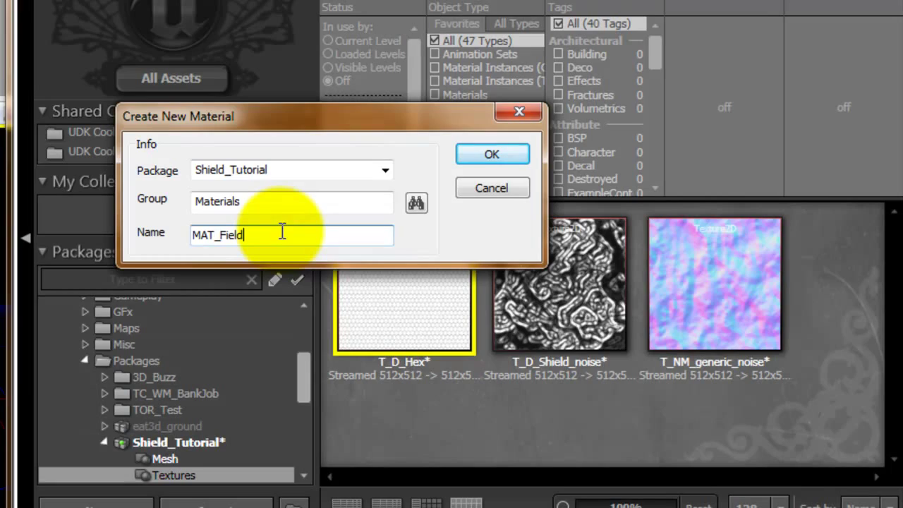
pyautogui.press('Return')
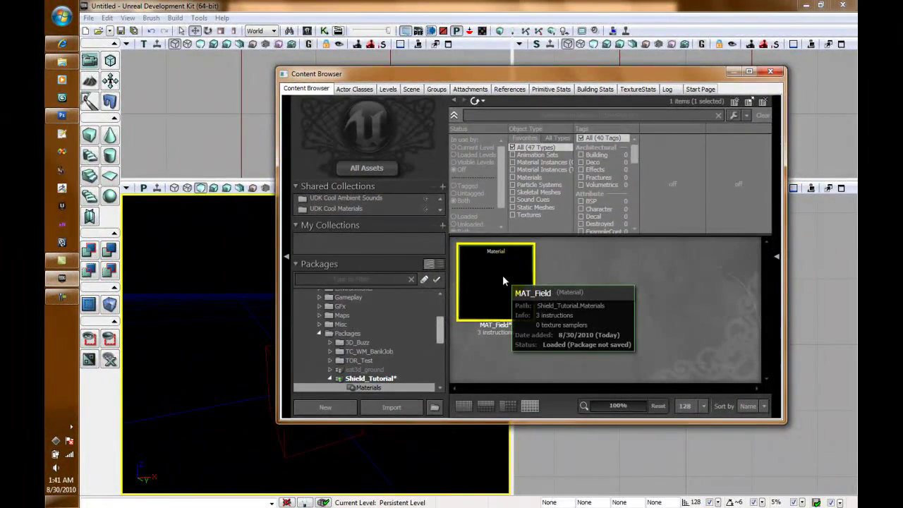
# - Open MAT_Field in the Material Editor and widen the node graph by narrowing the preview
pyautogui.doubleClick(503, 280)
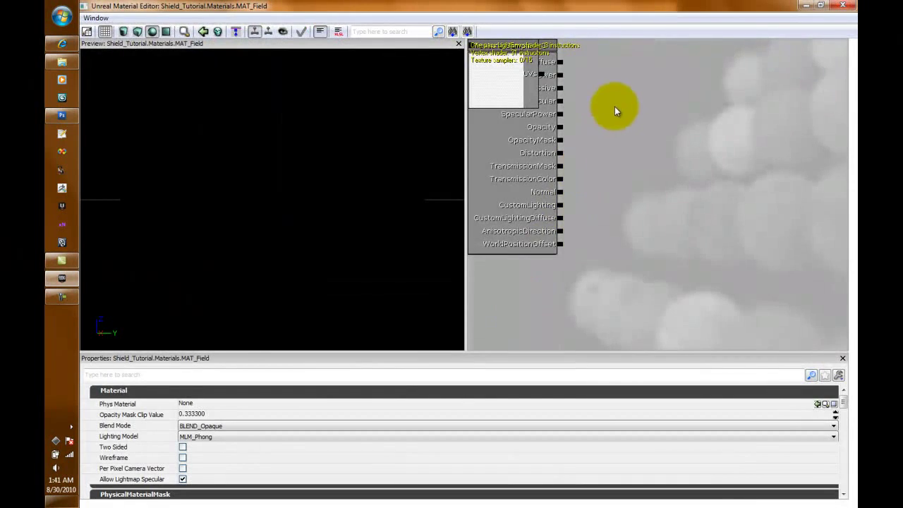
pyautogui.moveTo(668, 99); pyautogui.dragTo(669, 165)
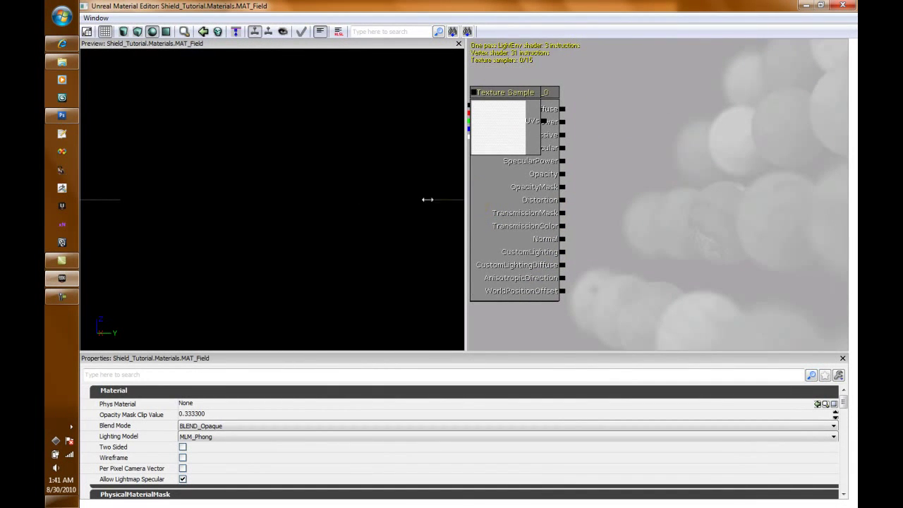
pyautogui.moveTo(353, 199)
pyautogui.mouseDown()
pyautogui.moveTo(285, 197)
pyautogui.moveTo(293, 196)
pyautogui.mouseUp()
pyautogui.moveTo(480, 176); pyautogui.dragTo(480, 216)
pyautogui.click(332, 162)
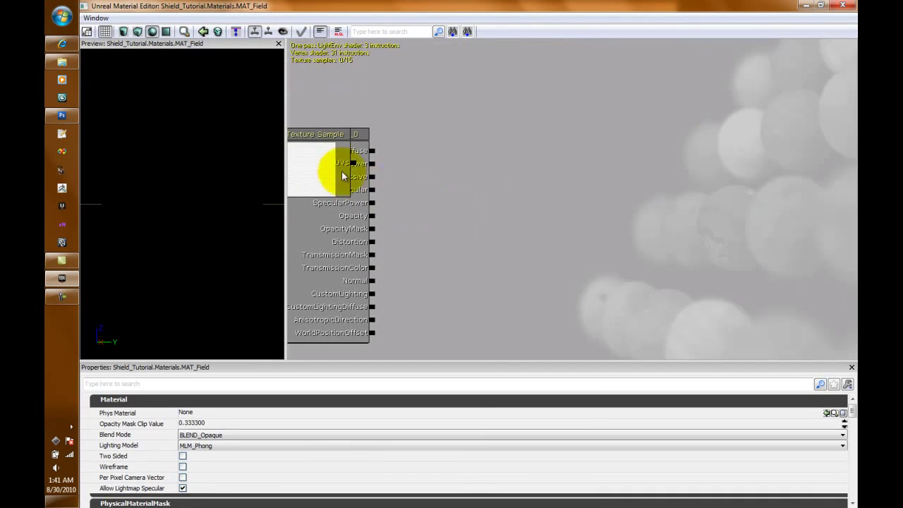
# - Move the T_D_Hex Texture Sample node away from the material node into open graph space
pyautogui.moveTo(316, 165); pyautogui.dragTo(744, 77)
pyautogui.moveTo(686, 145); pyautogui.dragTo(550, 216)
pyautogui.moveTo(642, 151); pyautogui.dragTo(726, 104)
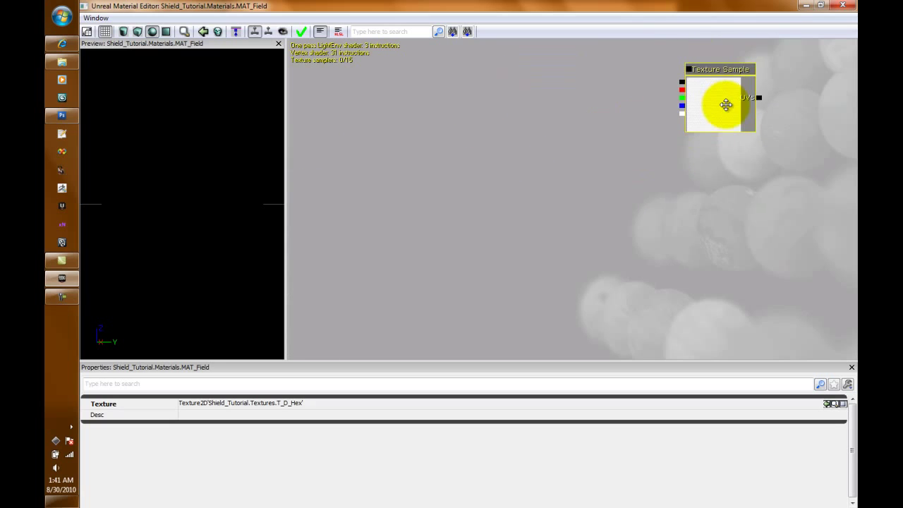
pyautogui.moveTo(649, 220); pyautogui.dragTo(585, 240)
pyautogui.scroll(-1, 558, 238)
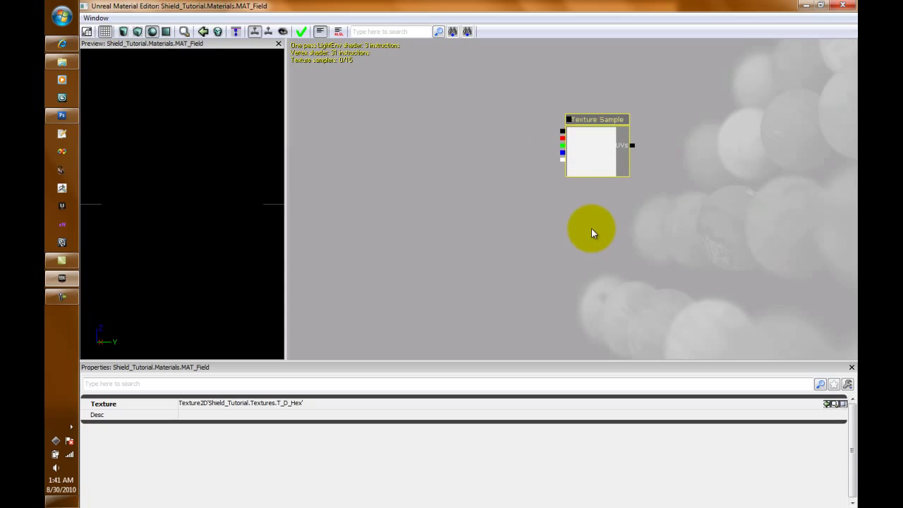
pyautogui.moveTo(688, 210); pyautogui.dragTo(593, 210)
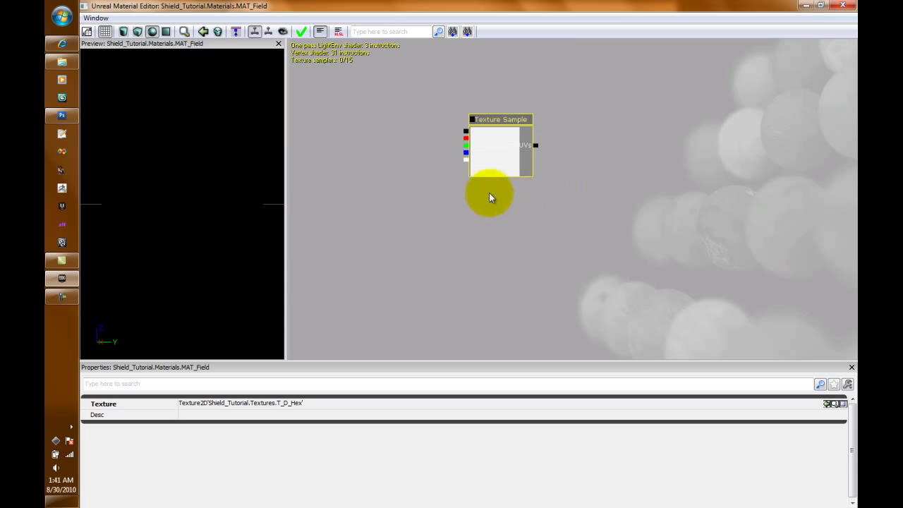
pyautogui.moveTo(402, 199); pyautogui.dragTo(500, 187)
# - Add a OneMinus node beside the Texture Sample and connect the sample's combined color output to its input
pyautogui.rightClick(444, 164)
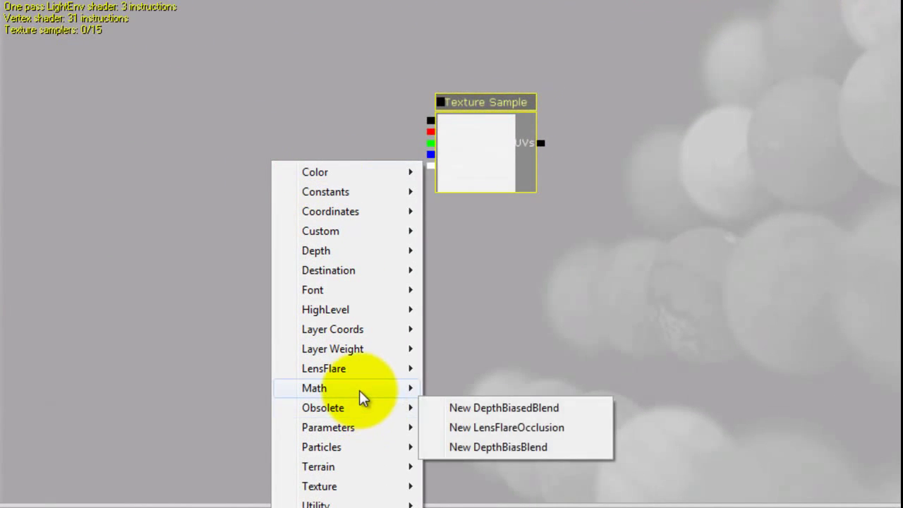
pyautogui.moveTo(359, 390)
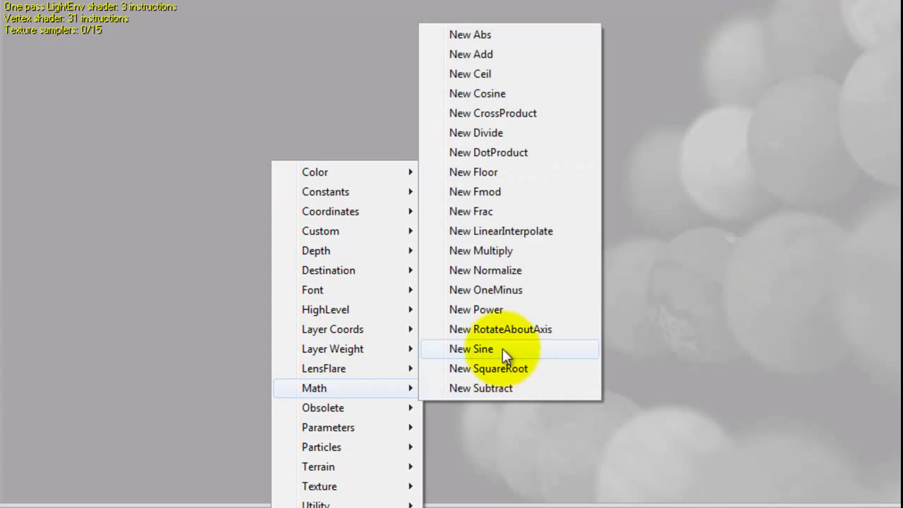
pyautogui.click(502, 290)
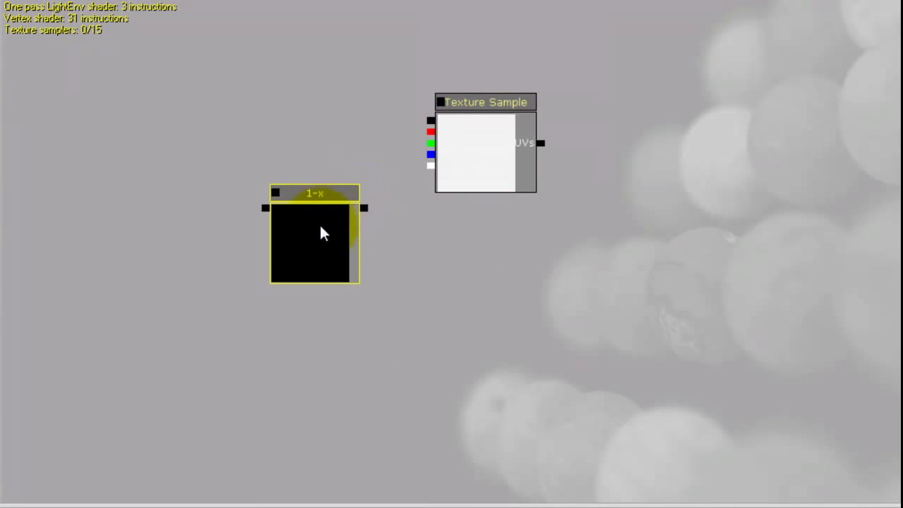
pyautogui.moveTo(320, 228); pyautogui.dragTo(302, 139)
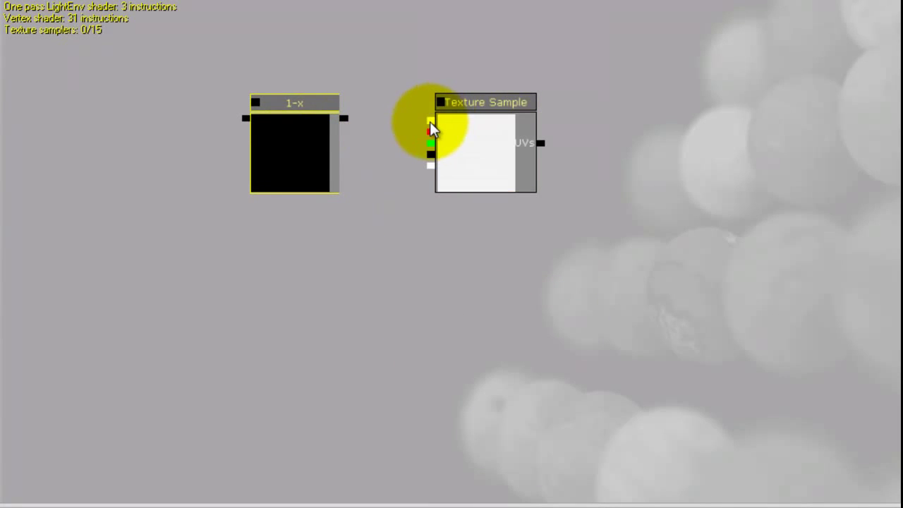
pyautogui.moveTo(431, 122); pyautogui.dragTo(344, 119)
# - Add a Multiply node below and on the output side of the OneMinus node
pyautogui.moveTo(280, 256); pyautogui.dragTo(408, 264, button='middle')
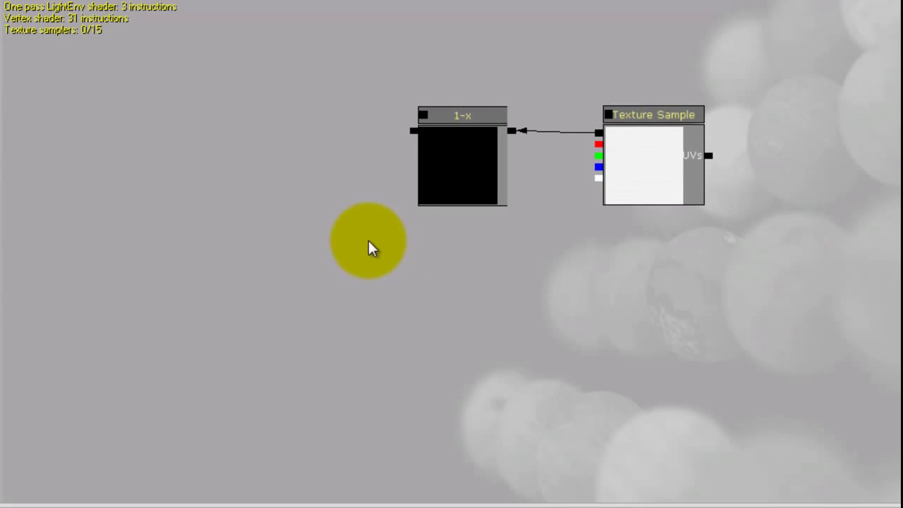
pyautogui.press('m')
pyautogui.click(248, 198)
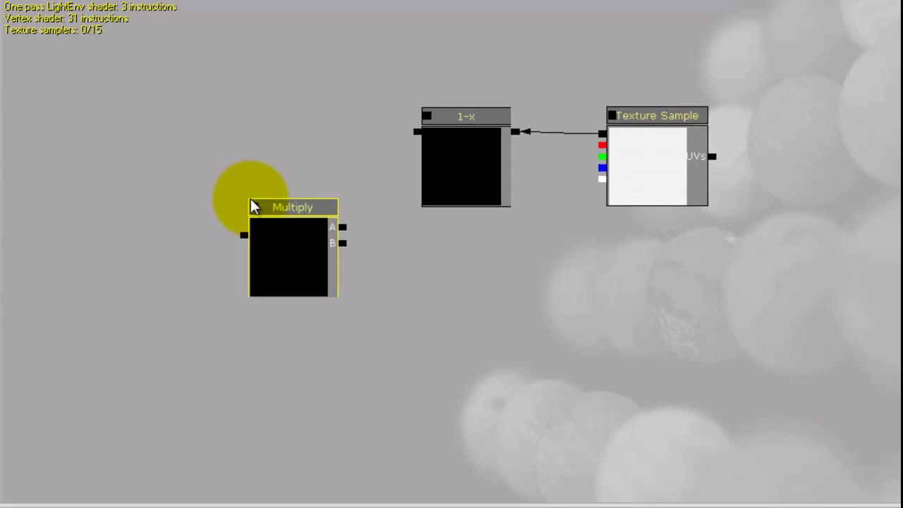
# - Add a Vertex Color node in the empty graph area below the Texture Sample
pyautogui.moveTo(609, 388); pyautogui.dragTo(469, 283)
pyautogui.rightClick(445, 261)
pyautogui.moveTo(478, 286)
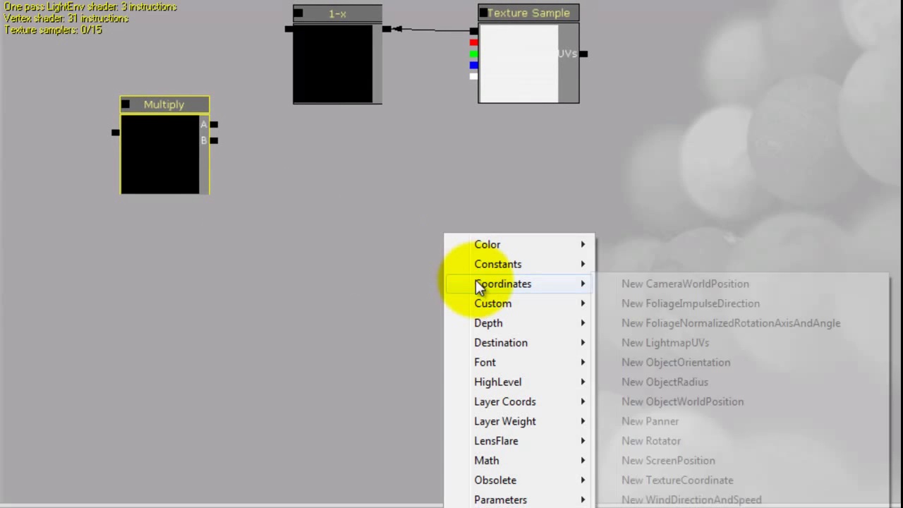
pyautogui.moveTo(500, 264)
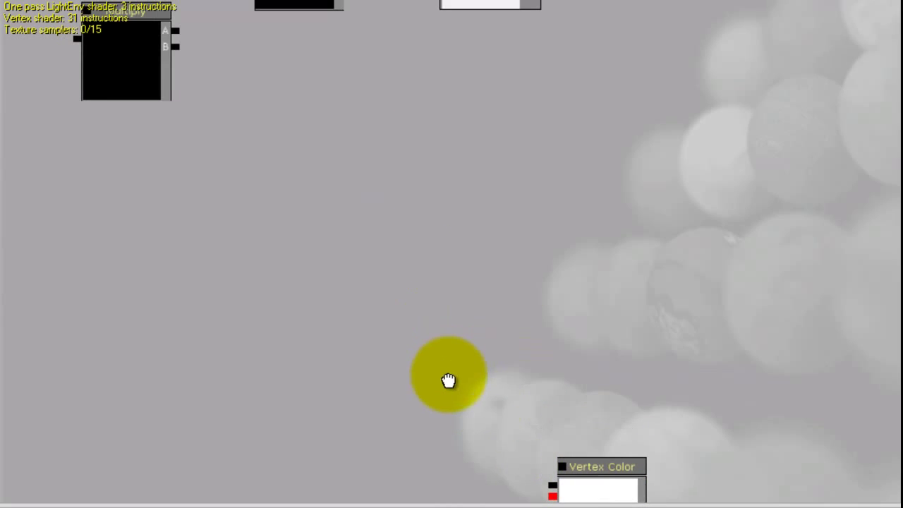
# - Move the Vertex Color node closer to the Multiply node and connect its alpha output to Multiply input B
pyautogui.keyDown('ctrl'); pyautogui.moveTo(597, 469); pyautogui.dragTo(536, 274); pyautogui.keyUp('ctrl')
pyautogui.moveTo(374, 261); pyautogui.dragTo(431, 321)
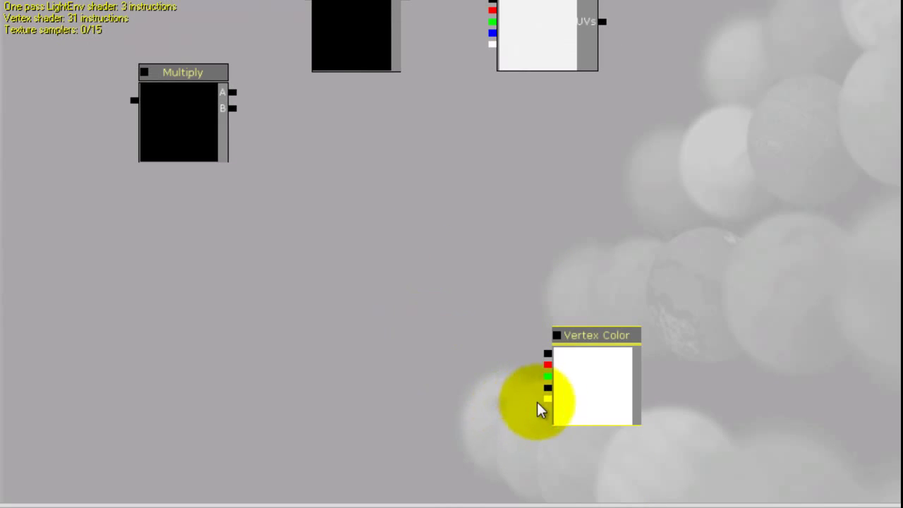
pyautogui.moveTo(547, 399); pyautogui.dragTo(237, 111)
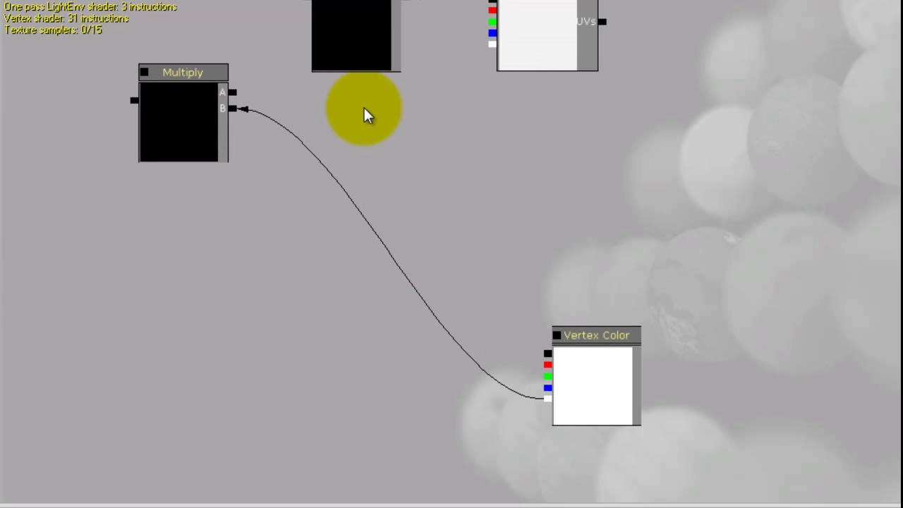
# - Connect the OneMinus node's output to input A of the Multiply node
pyautogui.moveTo(363, 107); pyautogui.dragTo(442, 197)
pyautogui.moveTo(388, 87); pyautogui.dragTo(312, 181)
pyautogui.moveTo(480, 207); pyautogui.dragTo(351, 177)
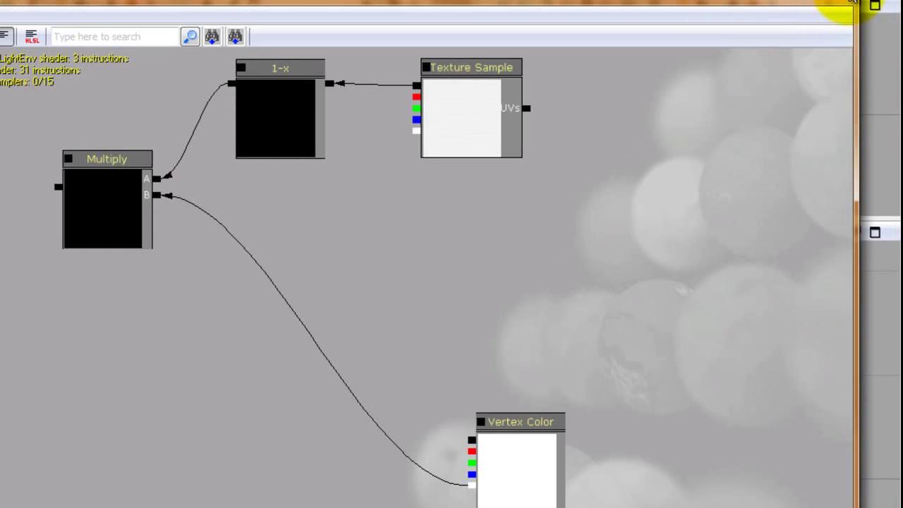
# - Switch to the Content Browser and select the T_D_Shield_noise texture in the Shield_Tutorial package's Textures group
pyautogui.moveTo(852, 3); pyautogui.dragTo(467, 164)
pyautogui.moveTo(335, 172); pyautogui.dragTo(375, 6)
pyautogui.click(603, 55)
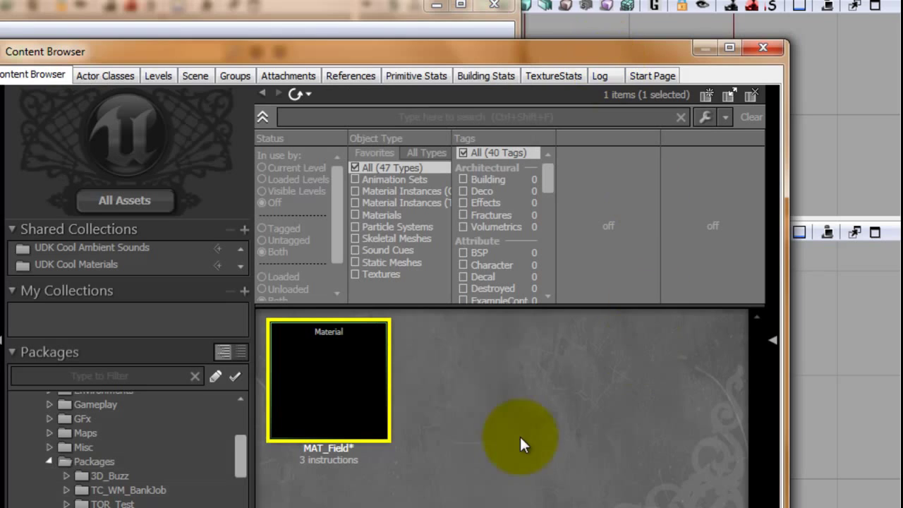
pyautogui.moveTo(240, 451); pyautogui.dragTo(240, 484)
pyautogui.click(131, 454)
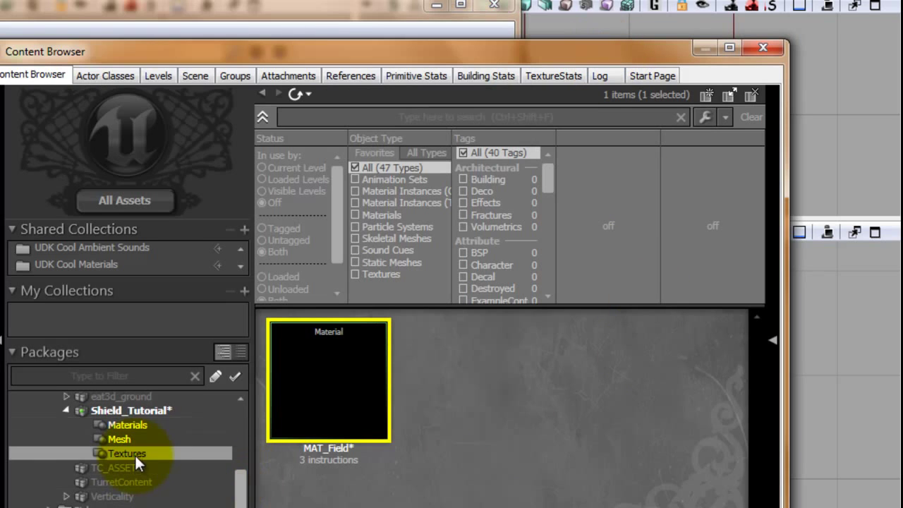
pyautogui.click(433, 453)
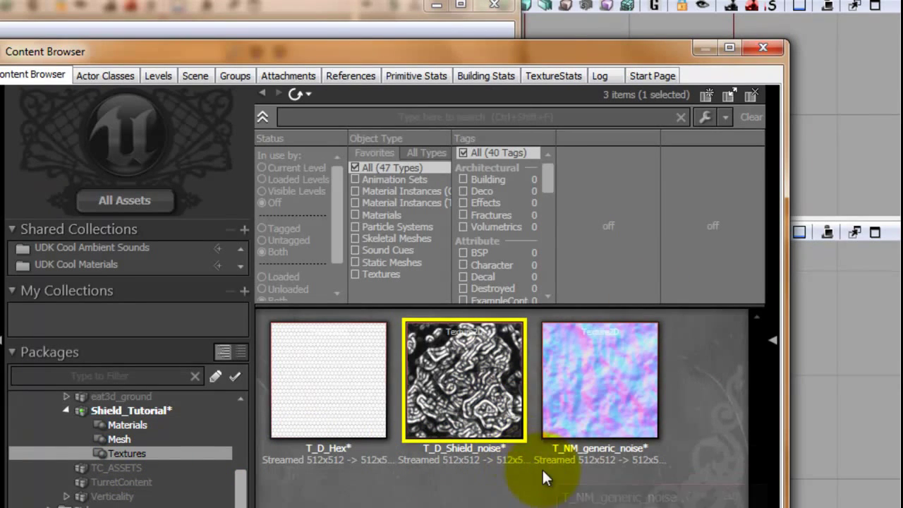
# - Return to the Material Editor and add a T_D_Shield_noise Texture Sample between the hex Texture Sample and Vertex Color nodes
pyautogui.click(343, 16)
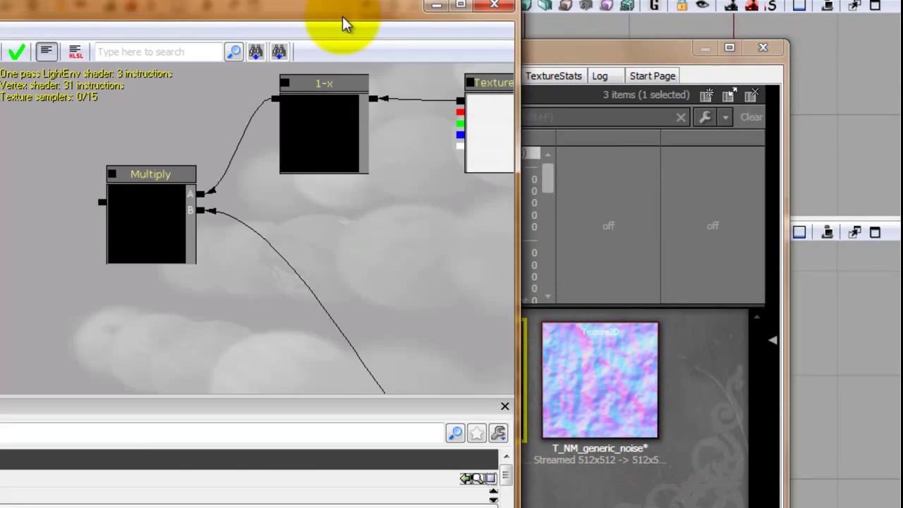
pyautogui.click(462, 6)
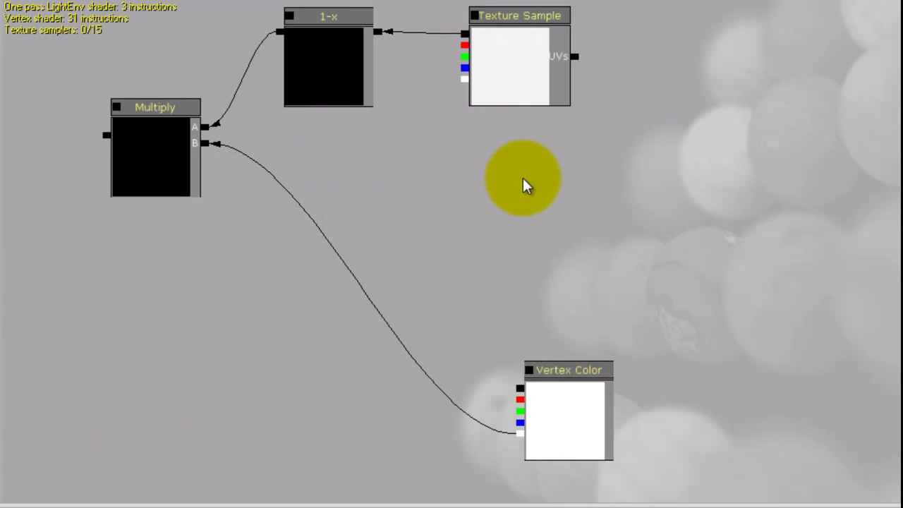
pyautogui.moveTo(525, 185); pyautogui.dragTo(526, 198)
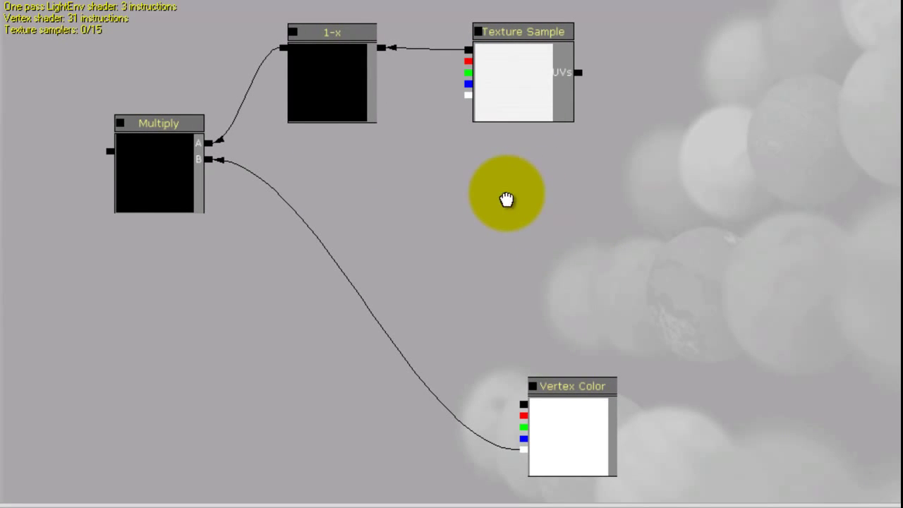
pyautogui.press('t')
pyautogui.click(507, 194)
# - Add a Panner node in the empty graph area on the UVs side of the noise Texture Sample
pyautogui.moveTo(439, 224); pyautogui.dragTo(446, 199)
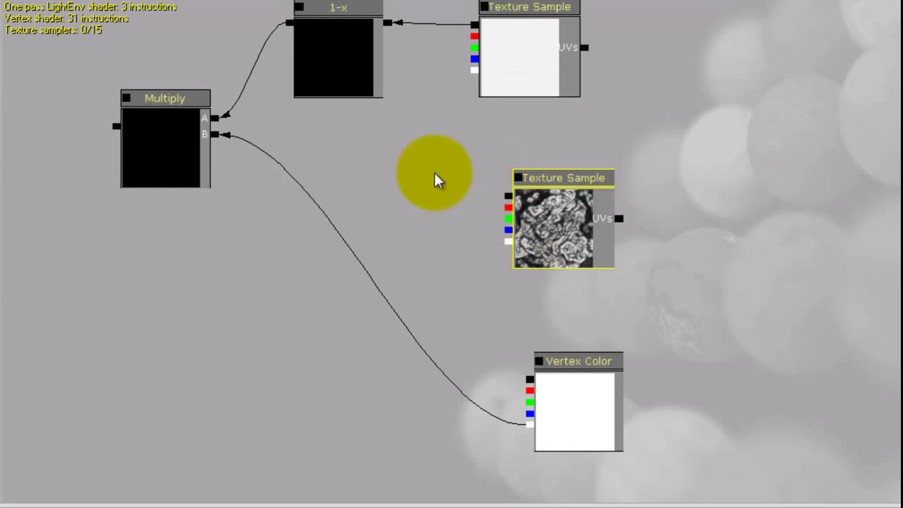
pyautogui.moveTo(415, 167); pyautogui.dragTo(345, 177)
pyautogui.moveTo(406, 164); pyautogui.dragTo(265, 147)
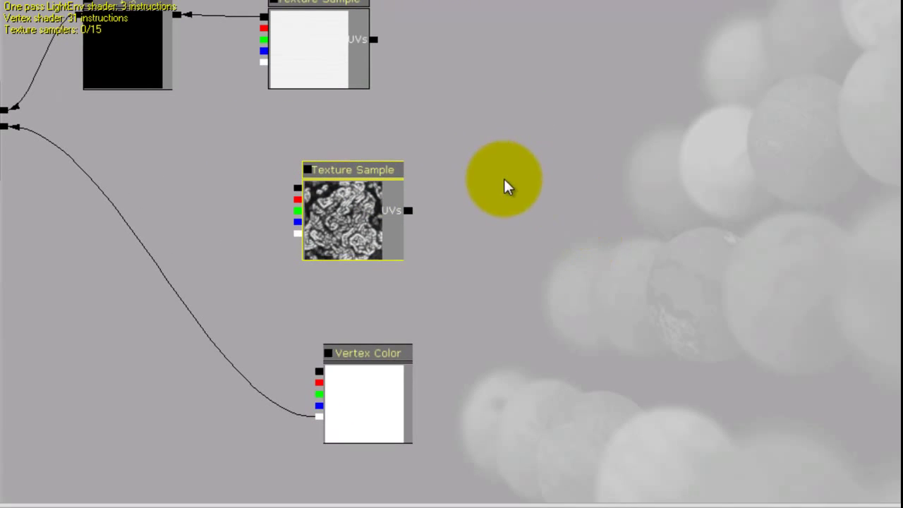
pyautogui.click(504, 184)
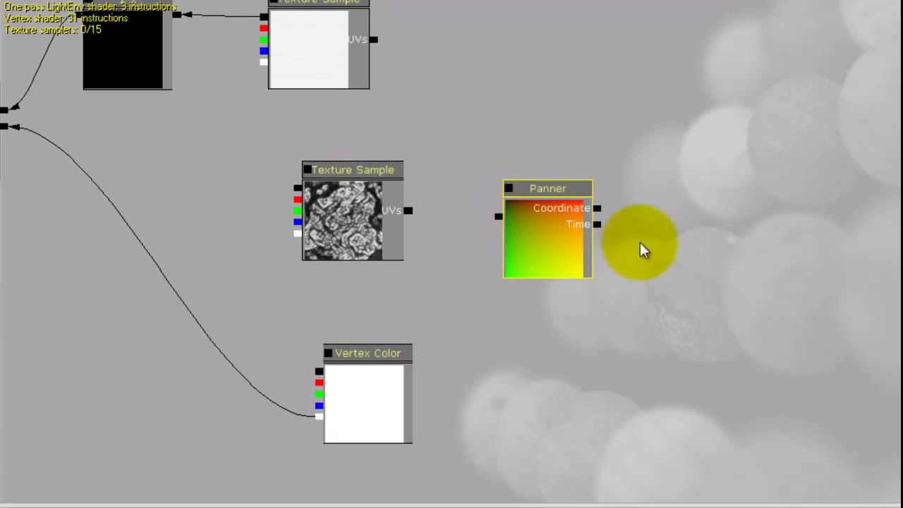
# - Add a TexCoord node with UTiling and VTiling set to 10 and connect it to the Panner's Coordinate input
pyautogui.moveTo(639, 248); pyautogui.dragTo(526, 238)
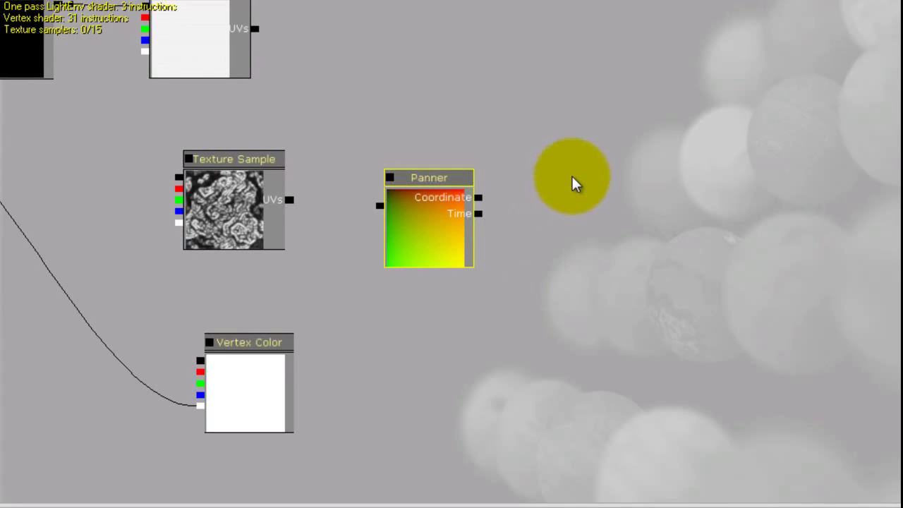
pyautogui.click(575, 183)
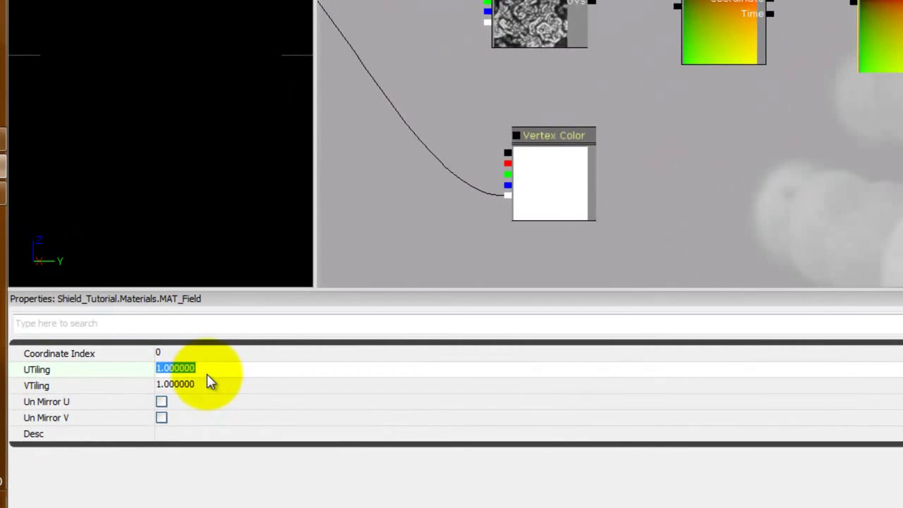
pyautogui.click(211, 382)
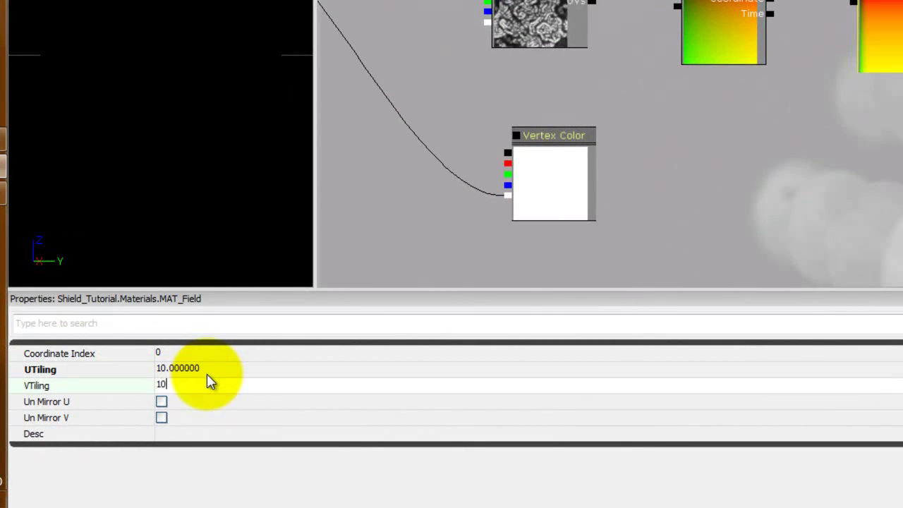
pyautogui.press('Return')
pyautogui.moveTo(830, 1); pyautogui.dragTo(849, 10)
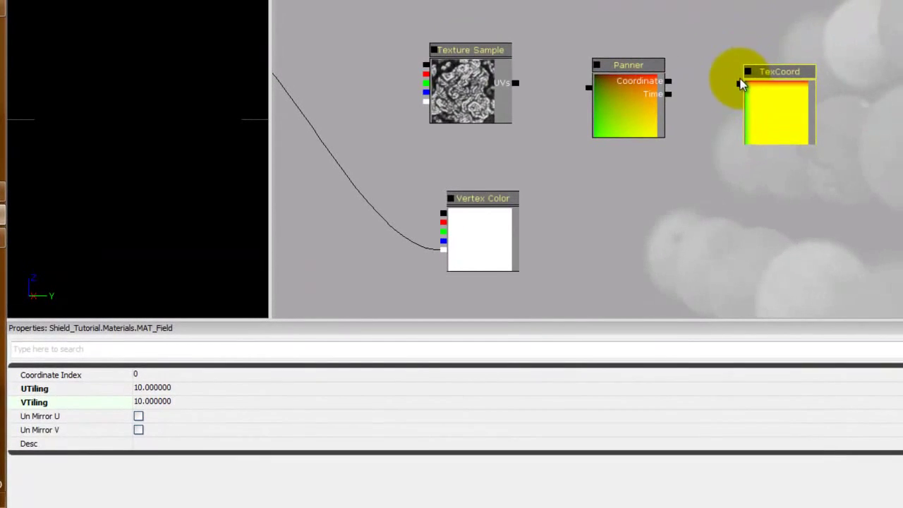
pyautogui.moveTo(730, 86); pyautogui.dragTo(669, 81)
# - Set the Panner node's Speed X and Speed Y to 0.1
pyautogui.click(628, 65)
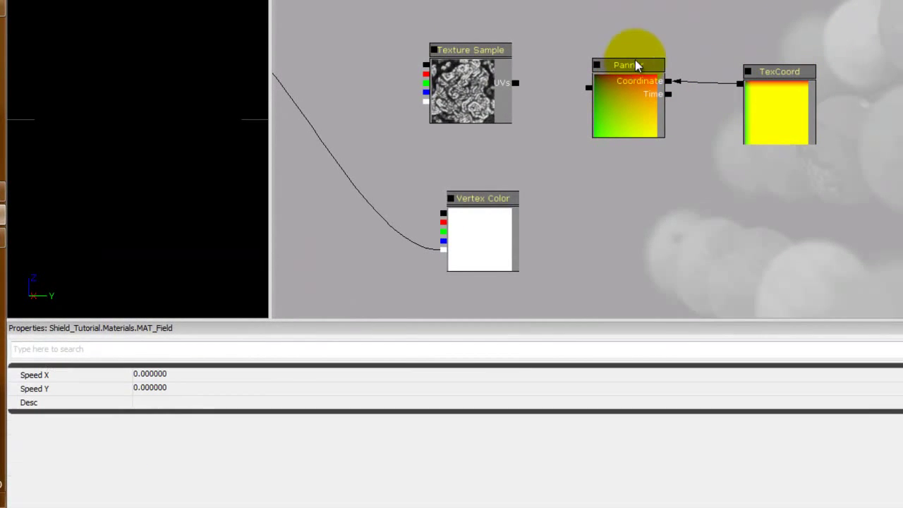
pyautogui.click(171, 376)
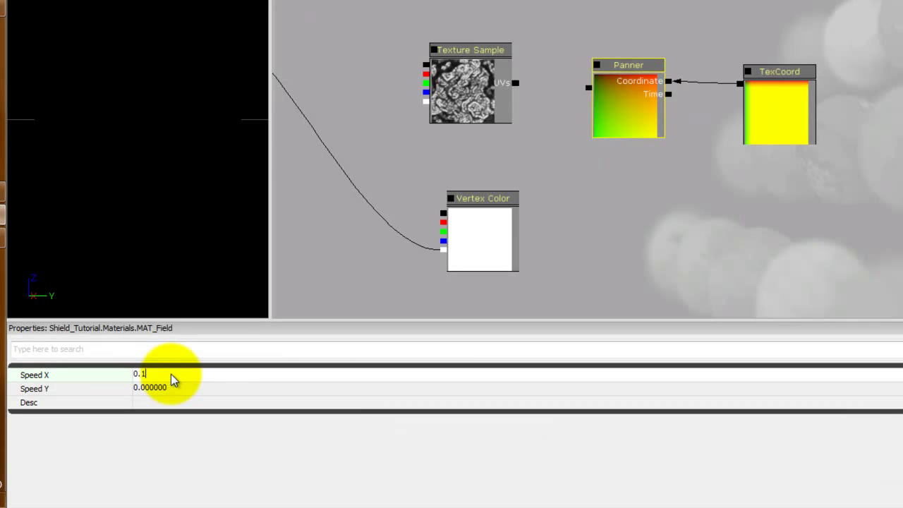
pyautogui.press('Tab')
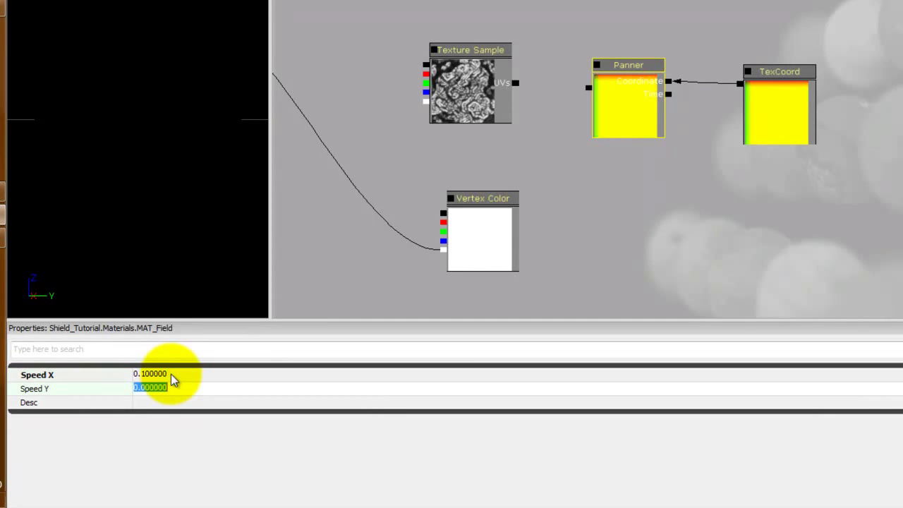
pyautogui.write('0.1')
pyautogui.press('Return')
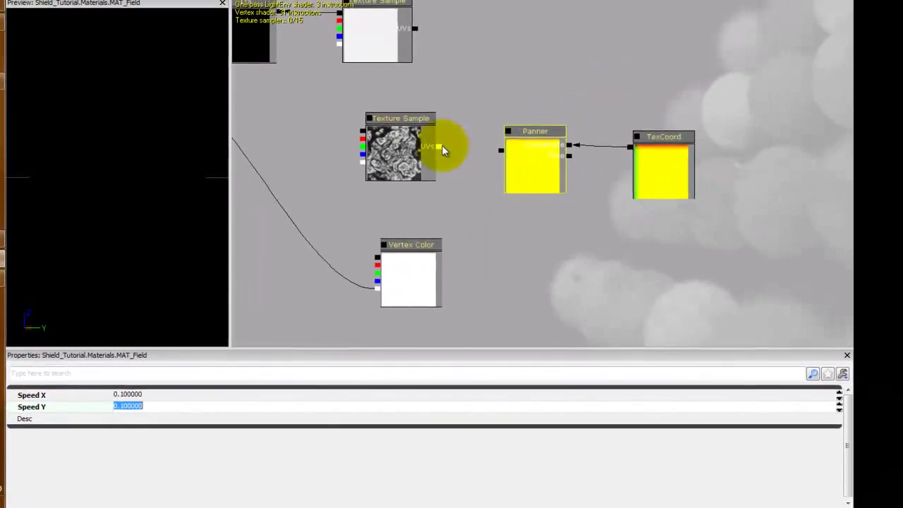
# - Connect the Panner's output to the noise Texture Sample's UVs input and nudge that sample slightly upward
pyautogui.moveTo(445, 162); pyautogui.dragTo(528, 168)
pyautogui.moveTo(468, 204); pyautogui.dragTo(548, 183)
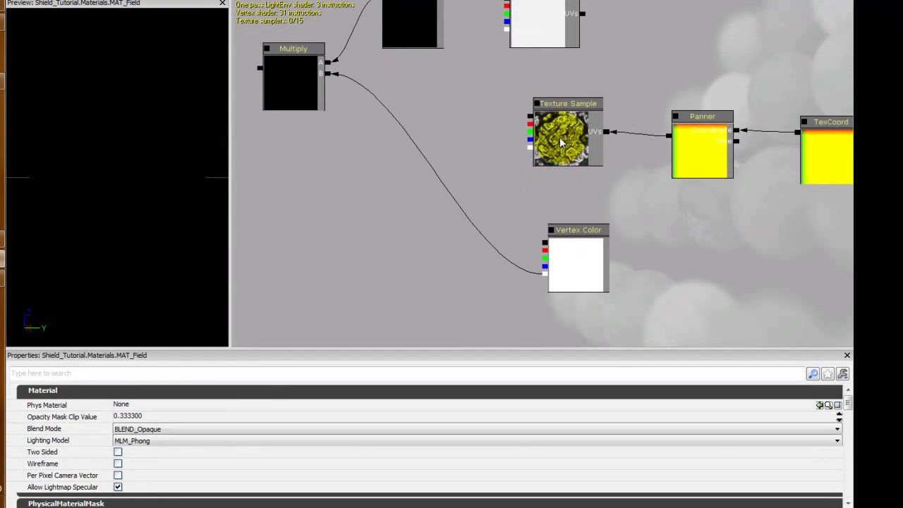
pyautogui.click(560, 137)
pyautogui.keyDown('ctrl'); pyautogui.moveTo(559, 137); pyautogui.dragTo(567, 125); pyautogui.keyUp('ctrl')
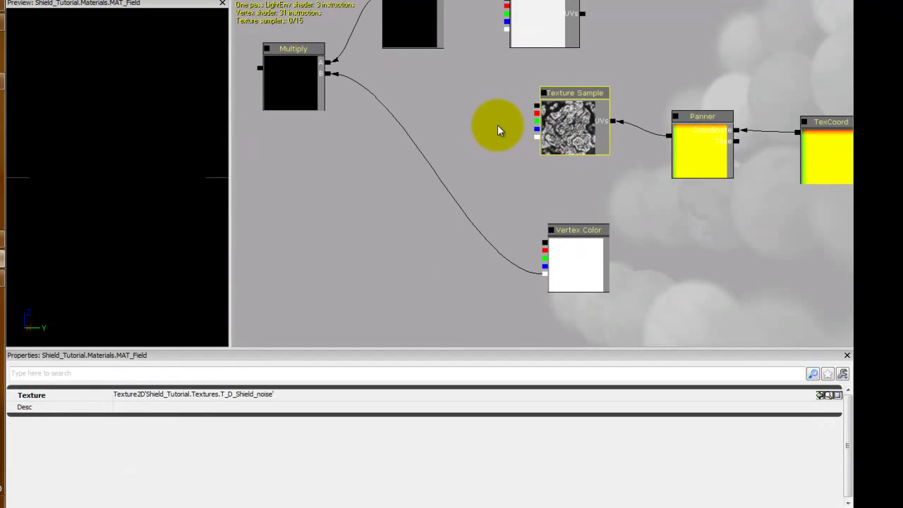
# - Add an Add node on the output side of the noise Texture Sample, below the Multiply node
pyautogui.moveTo(477, 112); pyautogui.dragTo(489, 123)
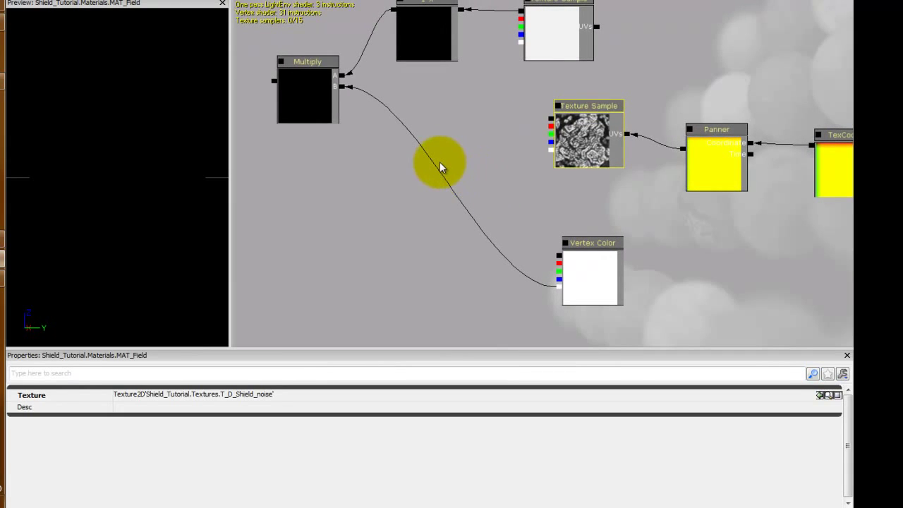
pyautogui.click(467, 167)
pyautogui.moveTo(569, 193); pyautogui.dragTo(426, 155)
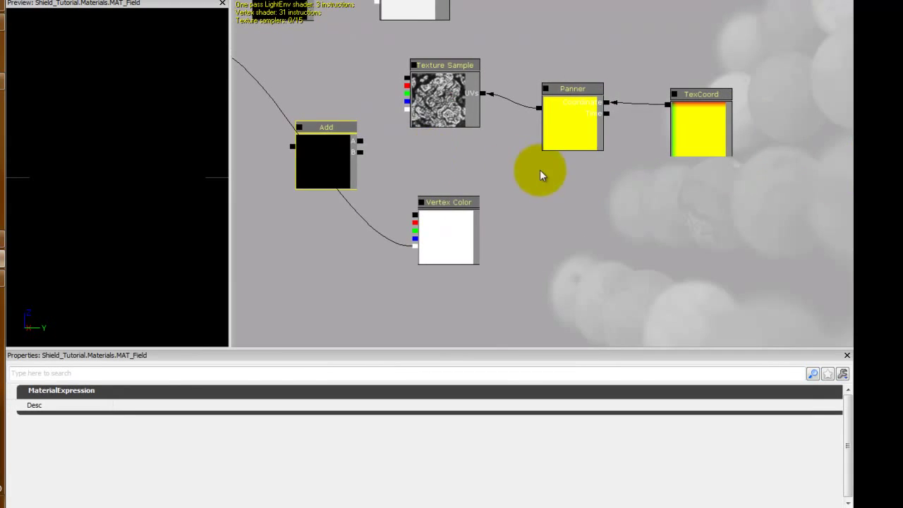
pyautogui.moveTo(540, 171); pyautogui.dragTo(446, 154)
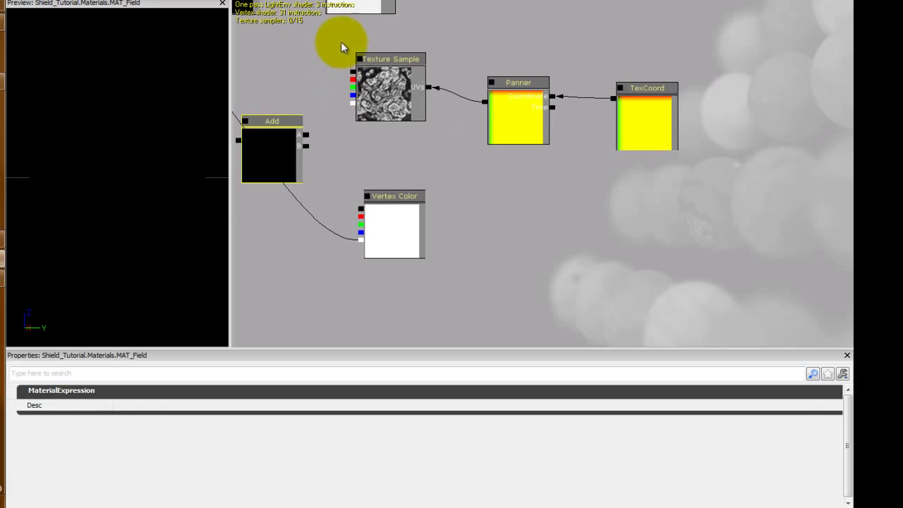
# - Duplicate the noise Texture Sample, Panner and TexCoord nodes, placing the copies below the originals and Vertex Color farther down
pyautogui.keyDown('ctrl'); pyautogui.keyDown('alt'); pyautogui.moveTo(341, 42); pyautogui.dragTo(699, 104); pyautogui.keyUp('alt'); pyautogui.keyUp('ctrl')
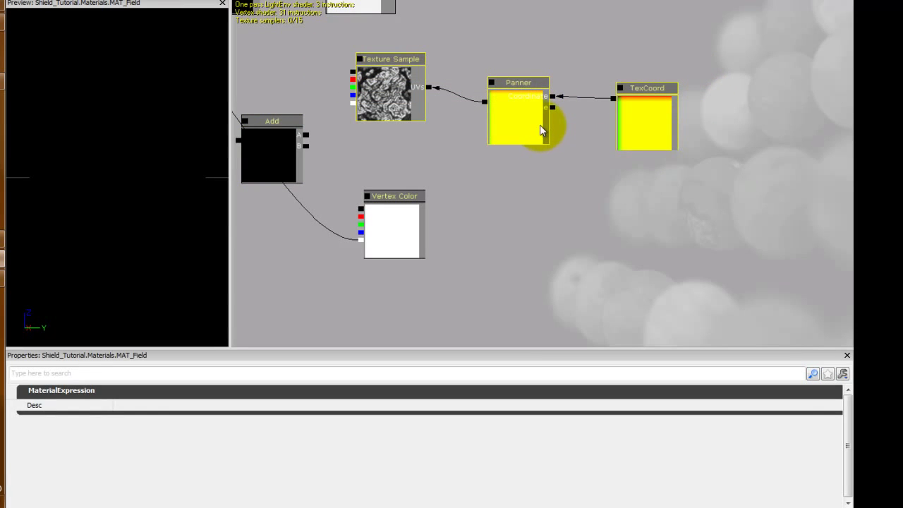
pyautogui.hotkey('ctrl', 'w')
pyautogui.moveTo(433, 104); pyautogui.dragTo(412, 167)
pyautogui.moveTo(452, 242); pyautogui.dragTo(544, 334)
pyautogui.moveTo(434, 100); pyautogui.dragTo(526, 175)
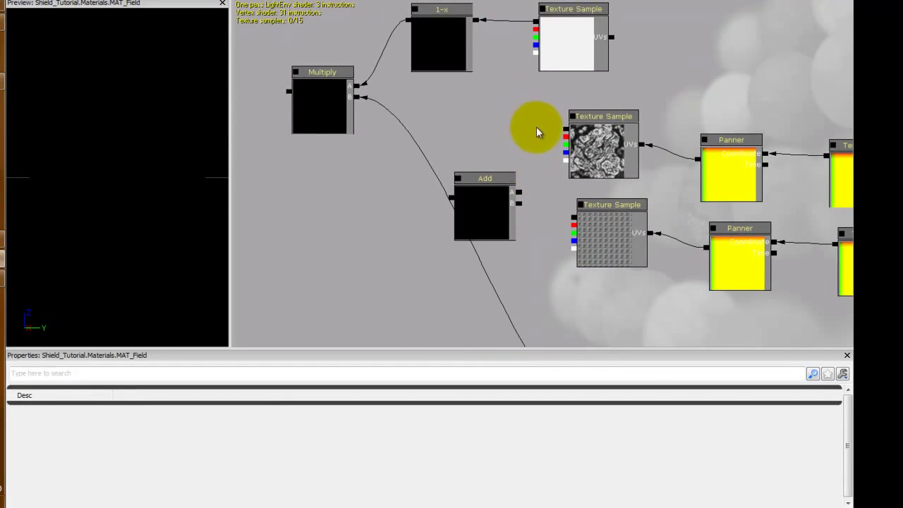
# - Connect the red outputs of the original and duplicated noise Texture Samples to the Add node's A and B inputs respectively
pyautogui.moveTo(566, 130); pyautogui.dragTo(520, 193)
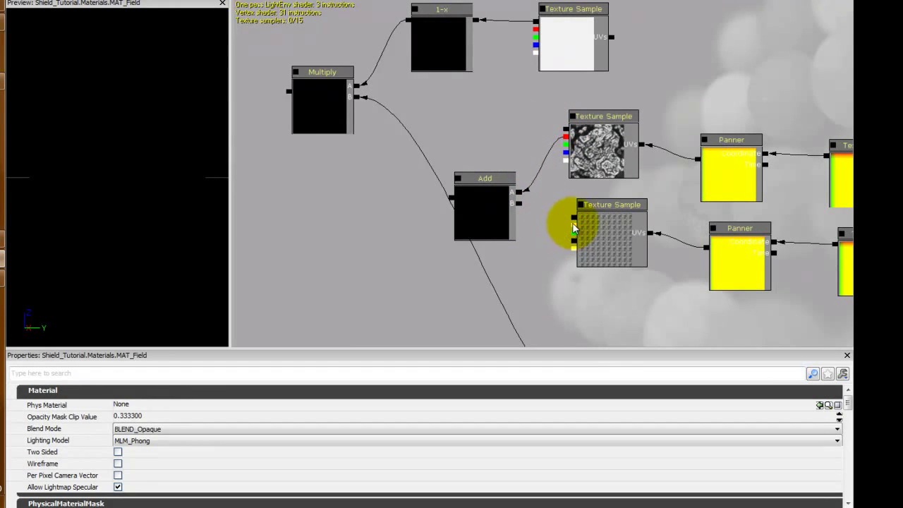
pyautogui.moveTo(574, 224); pyautogui.dragTo(520, 203)
pyautogui.moveTo(568, 185); pyautogui.dragTo(426, 149)
# - Set the duplicated Panner node's Speed X to -0.2
pyautogui.click(591, 210)
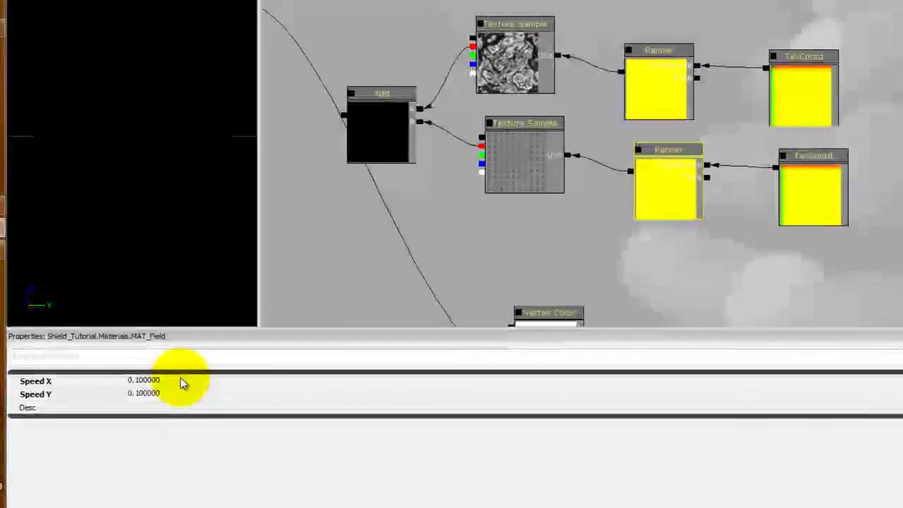
pyautogui.click(127, 393)
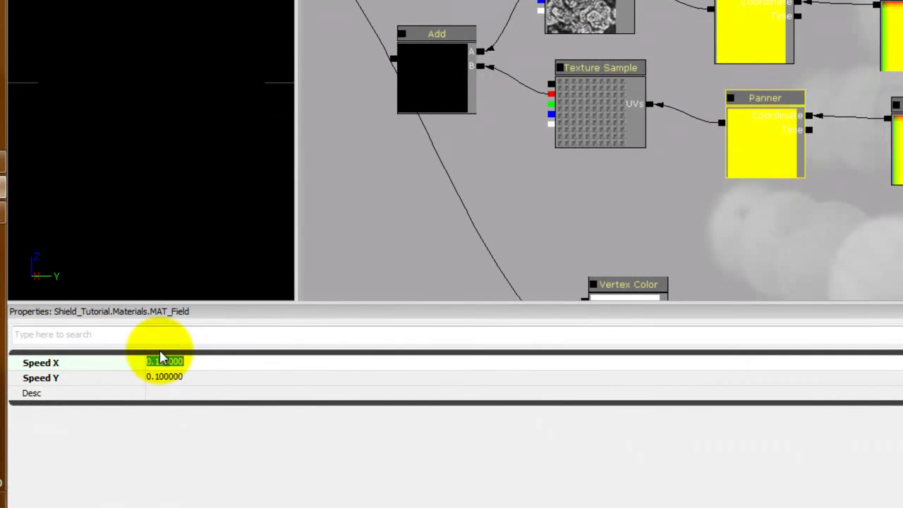
pyautogui.write('-0.100000')
pyautogui.press('Tab')
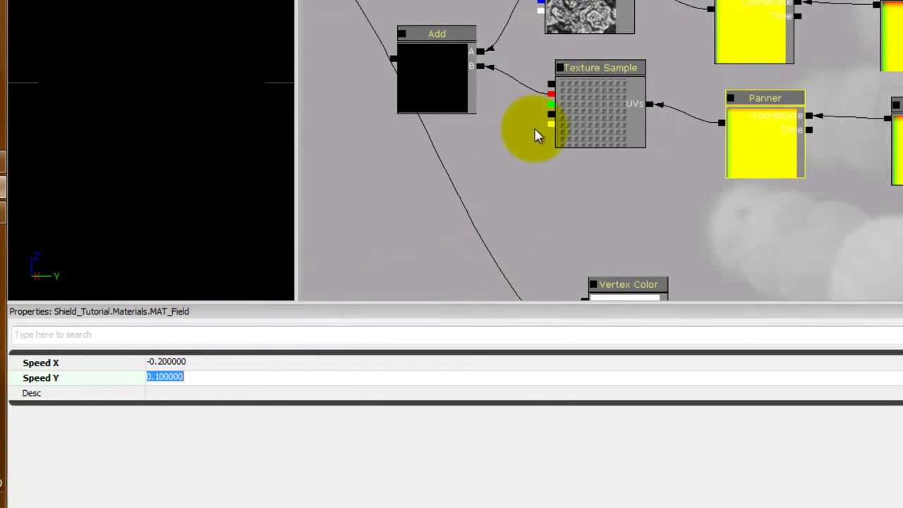
# - Set the duplicated TexCoord node's UTiling and VTiling to 9
pyautogui.click(897, 142)
pyautogui.click(209, 382)
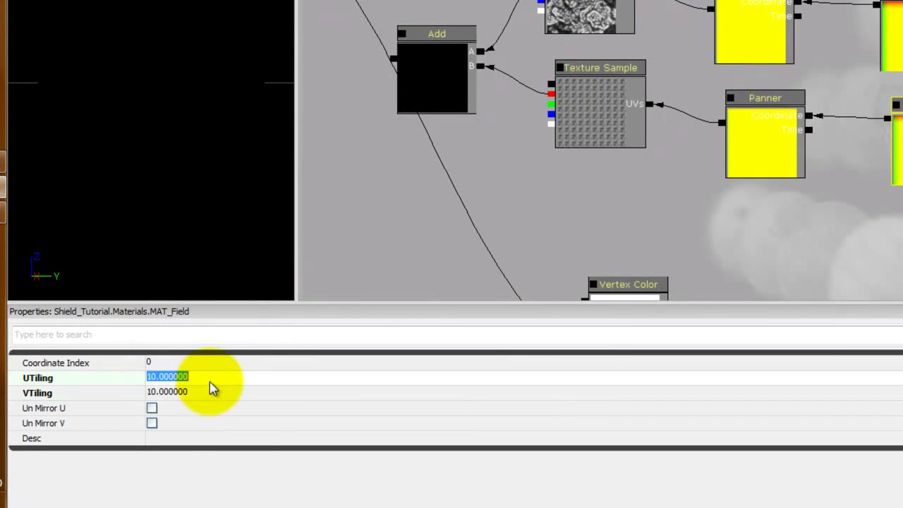
pyautogui.write('9')
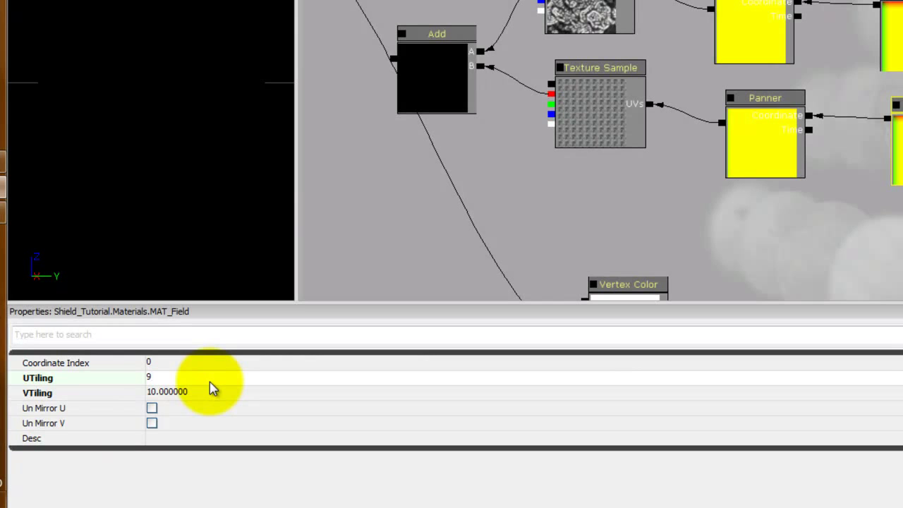
pyautogui.press('Return')
pyautogui.press('Tab')
pyautogui.write('9')
pyautogui.press('Return')
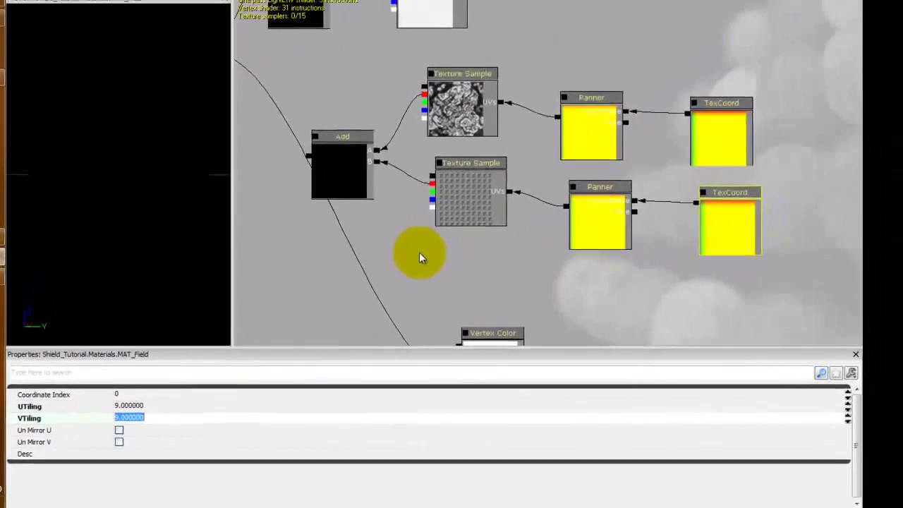
pyautogui.moveTo(419, 252); pyautogui.dragTo(500, 250)
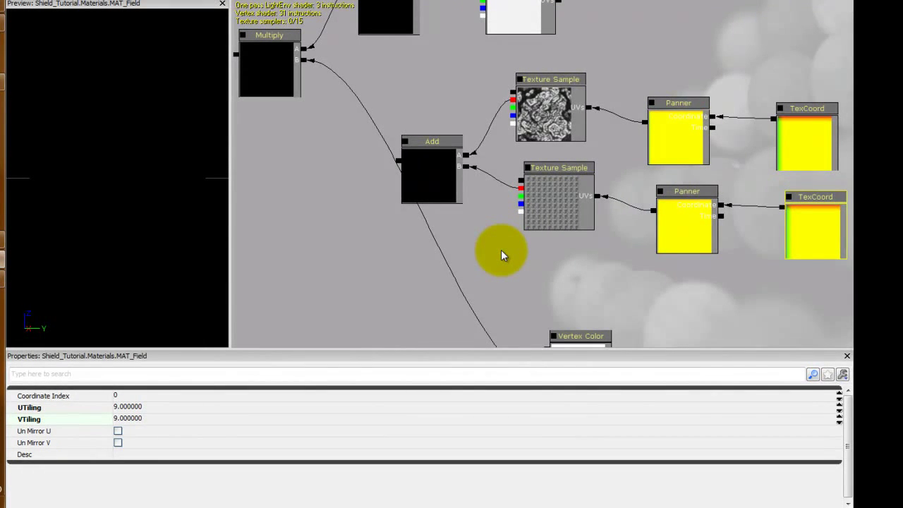
# - Move all expression nodes together farther away from the material's main input node to make room between them
pyautogui.moveTo(313, 146); pyautogui.dragTo(351, 164)
pyautogui.scroll(-3, 351, 164)
pyautogui.moveTo(332, 129); pyautogui.dragTo(275, 112)
pyautogui.keyDown('ctrl'); pyautogui.keyDown('alt'); pyautogui.moveTo(286, 21); pyautogui.dragTo(812, 311); pyautogui.keyUp('alt'); pyautogui.keyUp('ctrl')
pyautogui.moveTo(335, 98); pyautogui.dragTo(506, 66)
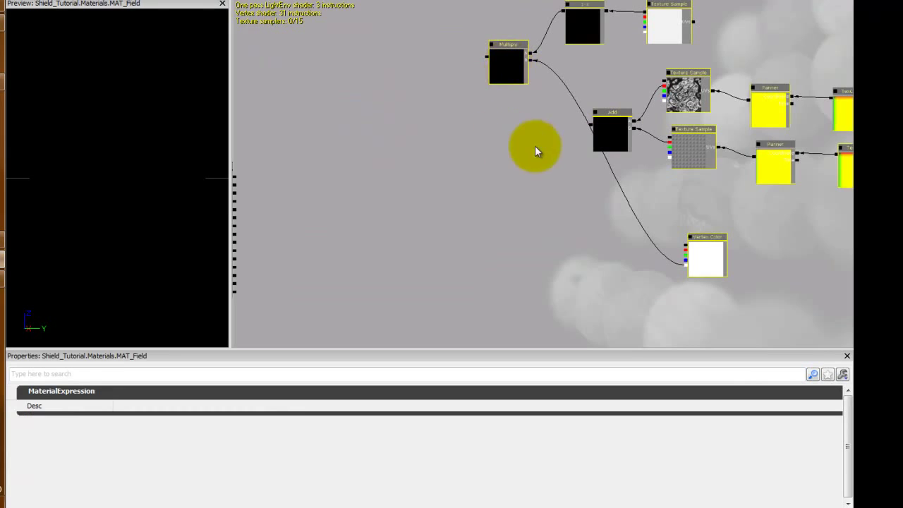
pyautogui.moveTo(534, 149); pyautogui.dragTo(452, 159)
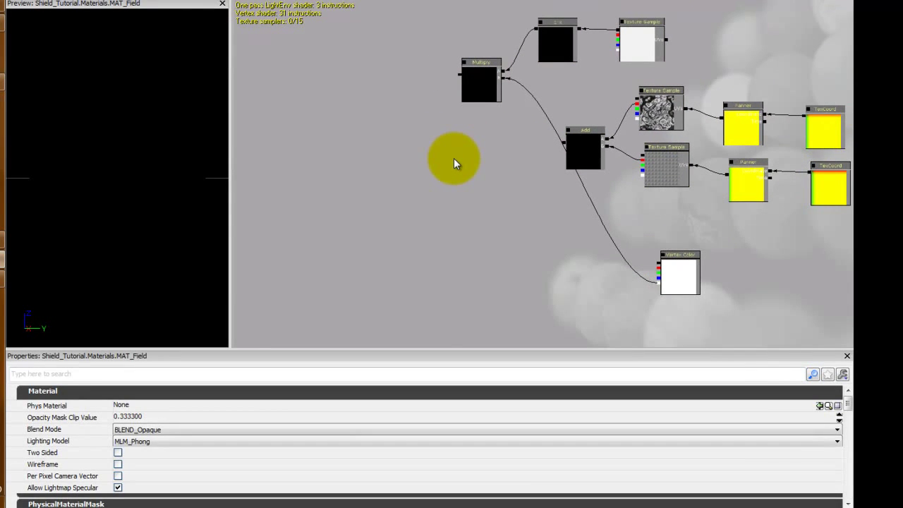
# - Move the T_D_Hex Texture Sample farther from the 1-x node, up and away from the noise Texture Samples
pyautogui.scroll(4, 478, 151)
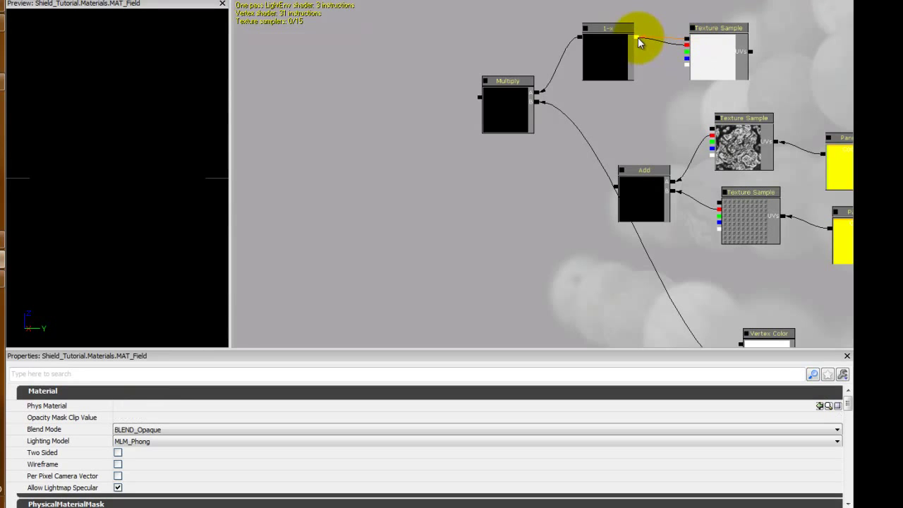
pyautogui.click(725, 62)
pyautogui.keyDown('ctrl'); pyautogui.moveTo(725, 62); pyautogui.dragTo(748, 31); pyautogui.keyUp('ctrl')
pyautogui.moveTo(657, 99); pyautogui.dragTo(691, 127)
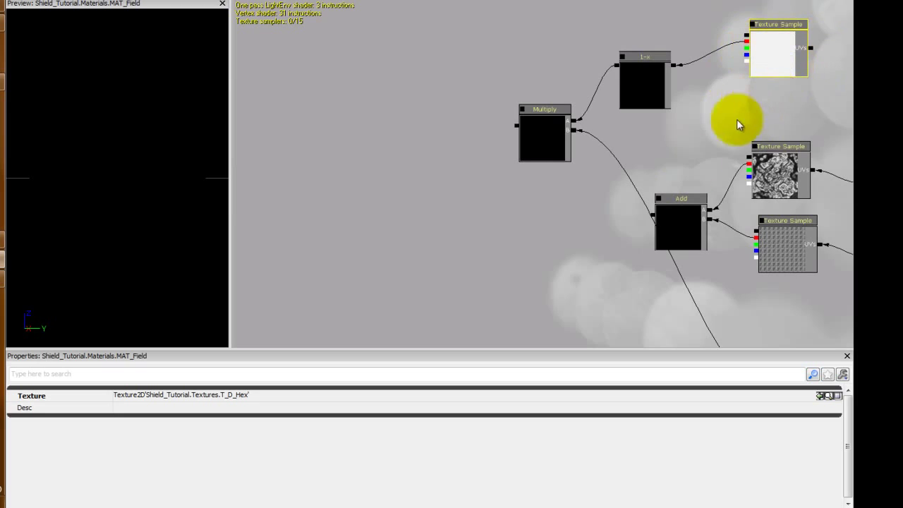
# - Add a Vector Parameter node in the empty space just below the Multiply node
pyautogui.moveTo(492, 228); pyautogui.dragTo(521, 205)
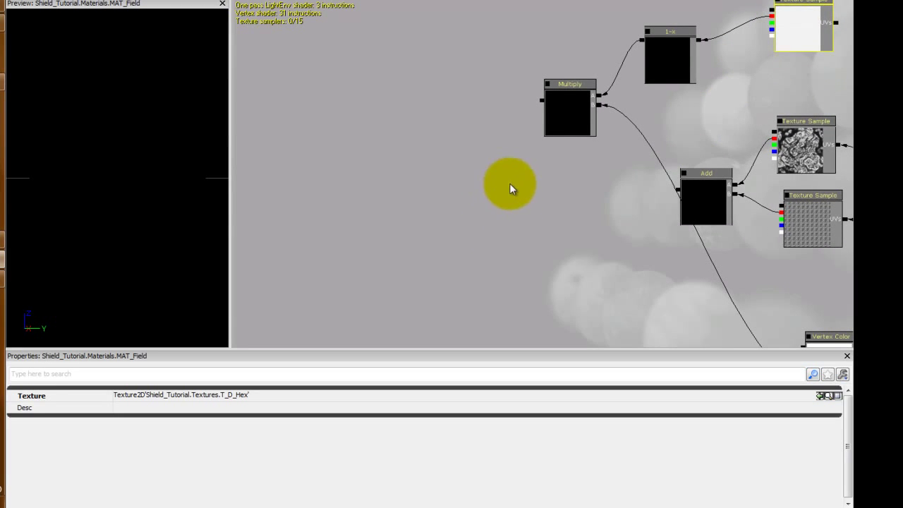
pyautogui.moveTo(509, 183); pyautogui.dragTo(468, 163)
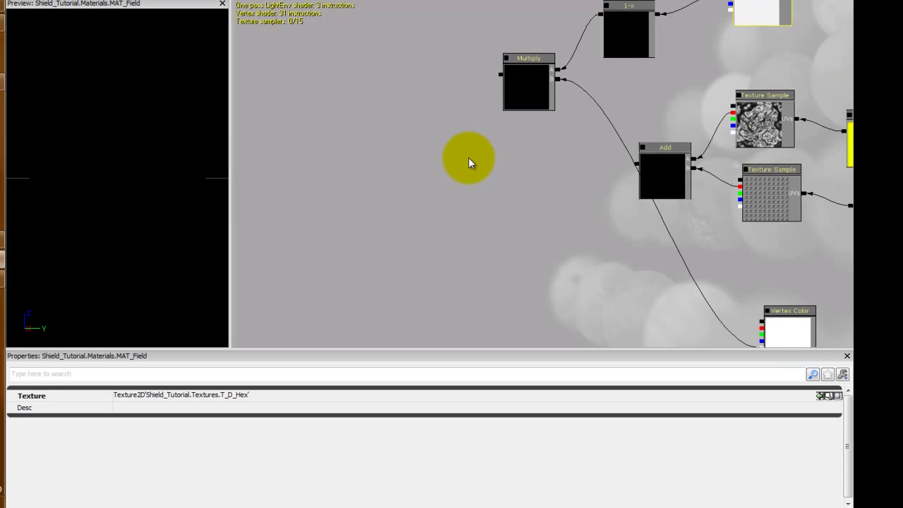
pyautogui.click(495, 151)
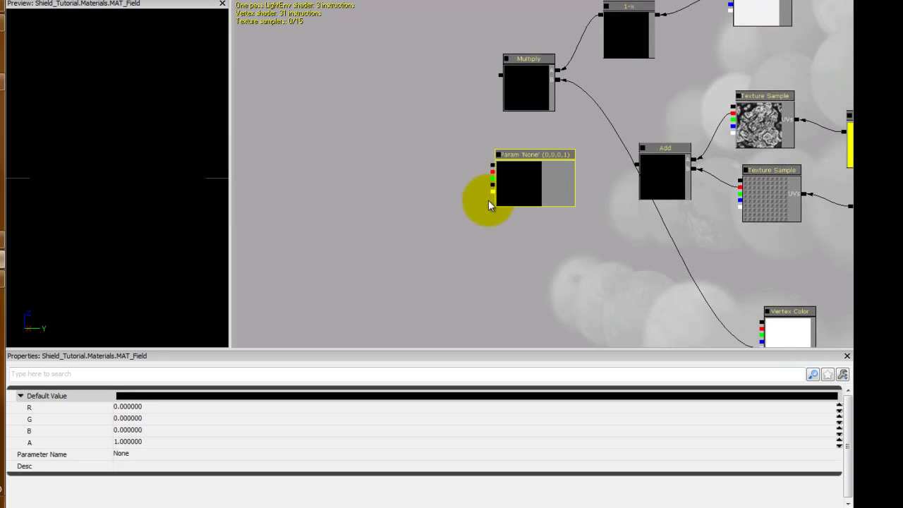
pyautogui.moveTo(456, 173); pyautogui.dragTo(447, 167)
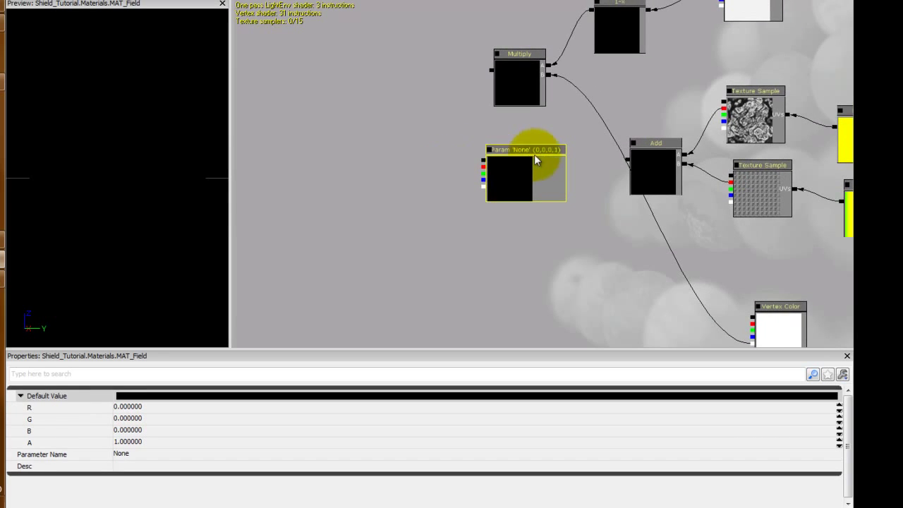
pyautogui.moveTo(518, 160); pyautogui.dragTo(498, 152)
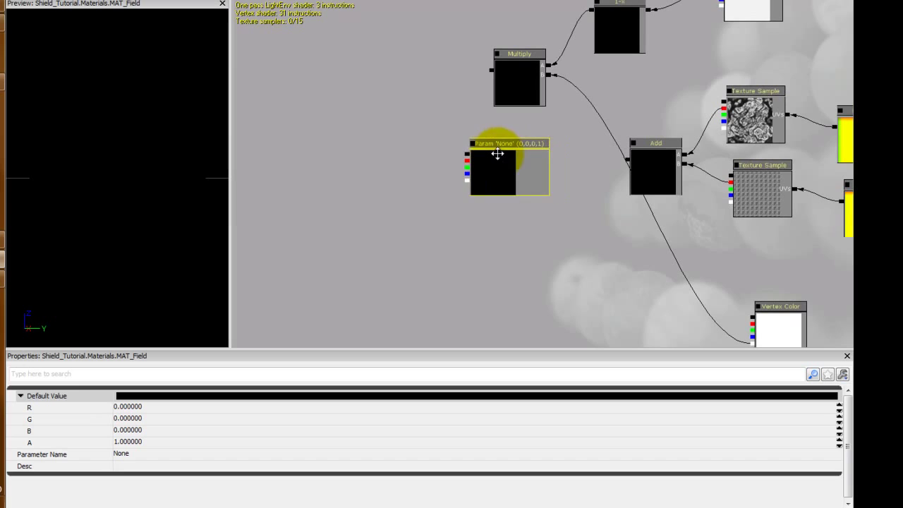
# - Add a second Multiply node, feeding the existing Multiply's output into A and the vector parameter's output into B
pyautogui.moveTo(404, 125); pyautogui.dragTo(437, 117)
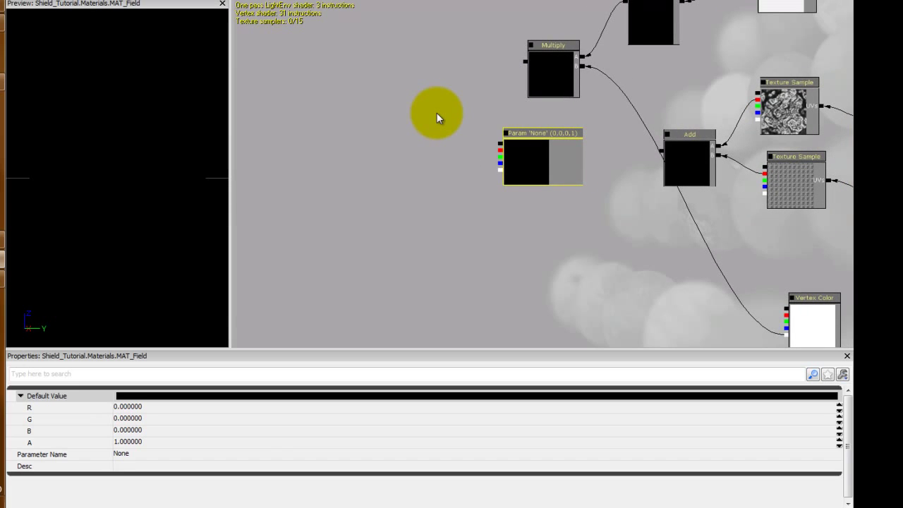
pyautogui.click(403, 105)
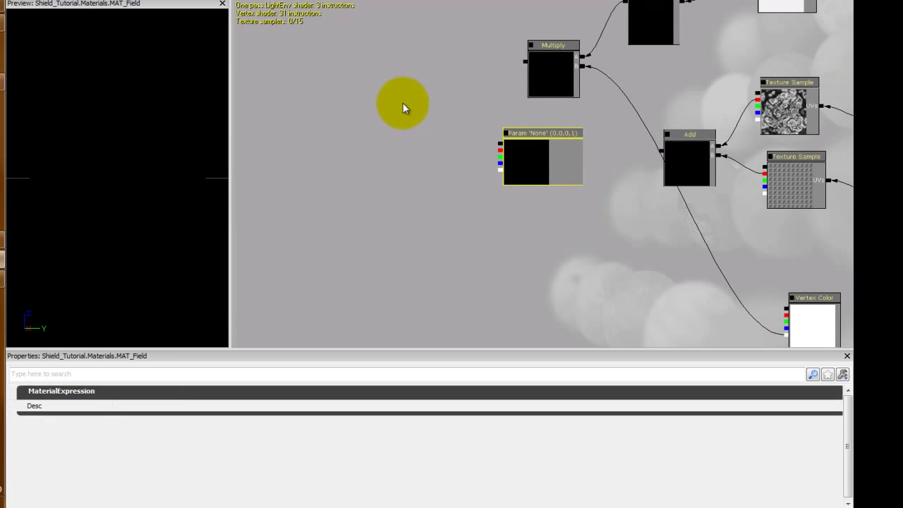
pyautogui.click(509, 65)
pyautogui.moveTo(508, 62); pyautogui.dragTo(460, 122)
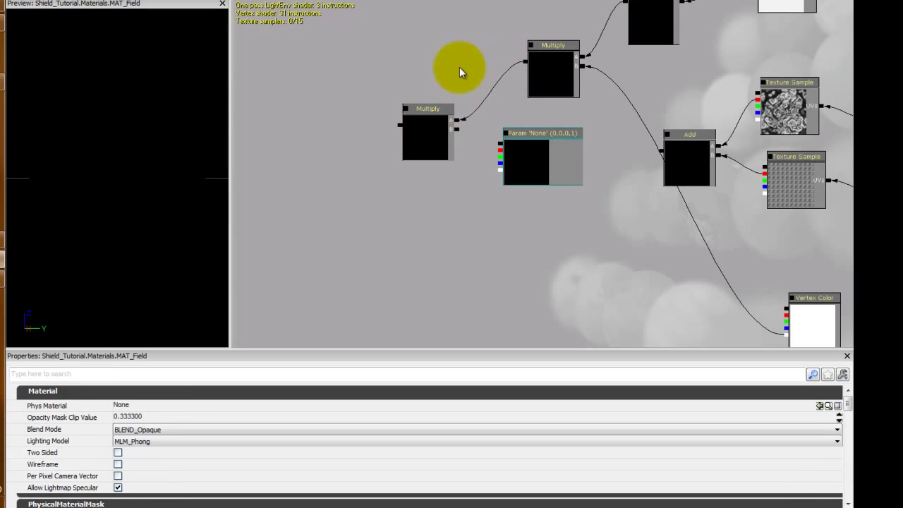
pyautogui.moveTo(450, 65); pyautogui.dragTo(438, 53)
pyautogui.moveTo(428, 129); pyautogui.dragTo(399, 101)
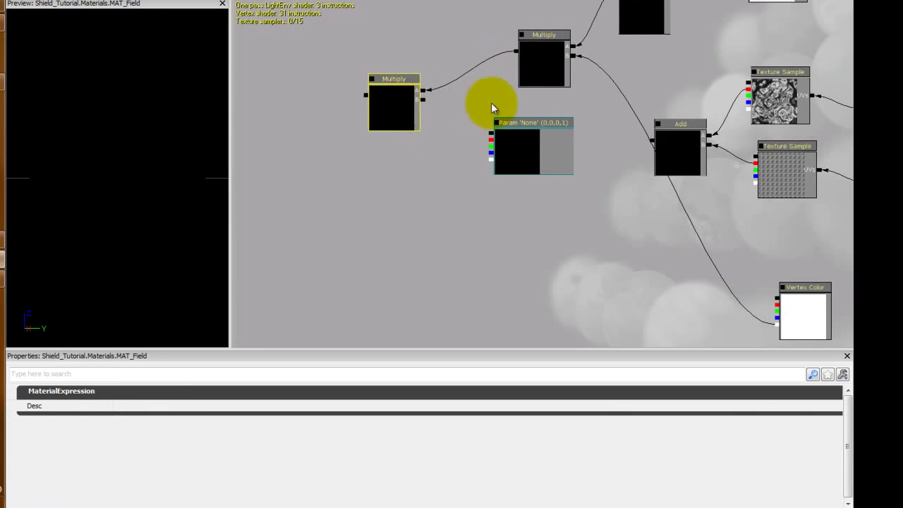
pyautogui.moveTo(494, 101); pyautogui.dragTo(447, 126)
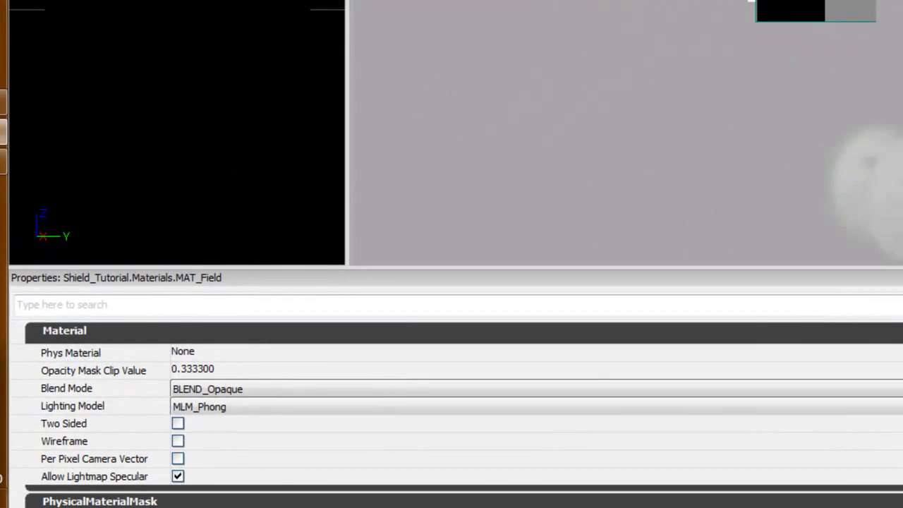
# - Set the vector parameter's default value to R 0.66, G 0.89, B 4 and A 0.75
pyautogui.click(849, 9)
pyautogui.click(271, 355)
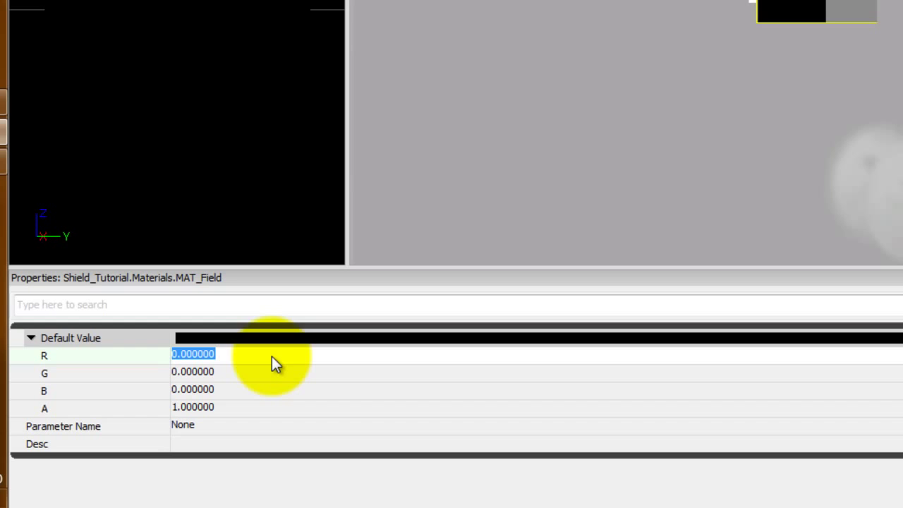
pyautogui.press('BackSpace')
pyautogui.write('.66')
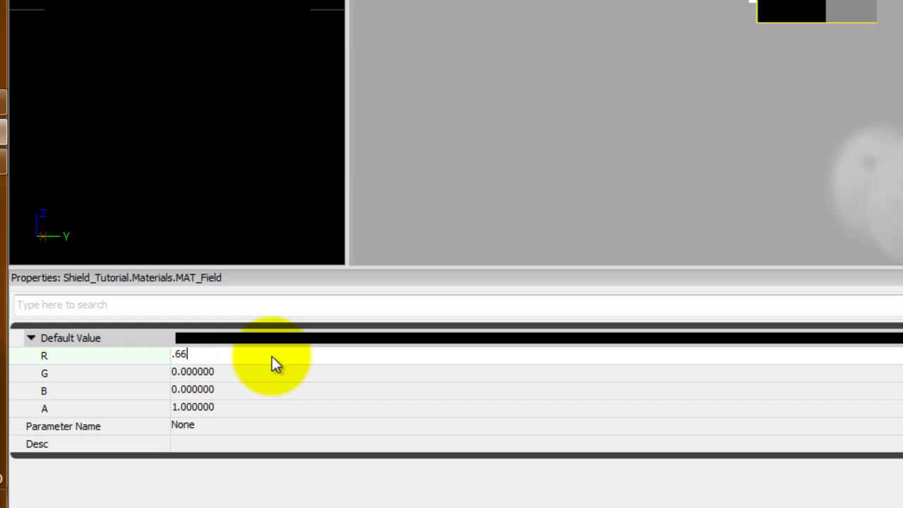
pyautogui.press('Return')
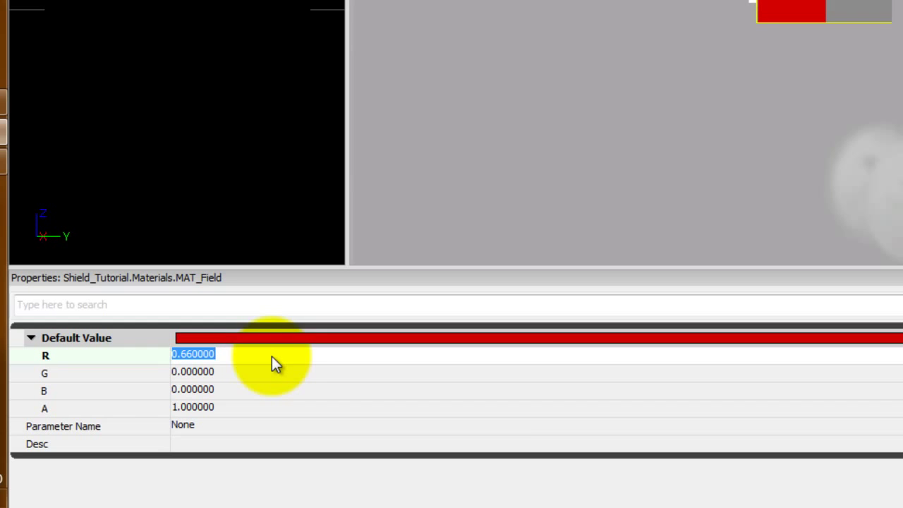
pyautogui.press('Tab')
pyautogui.write('.89')
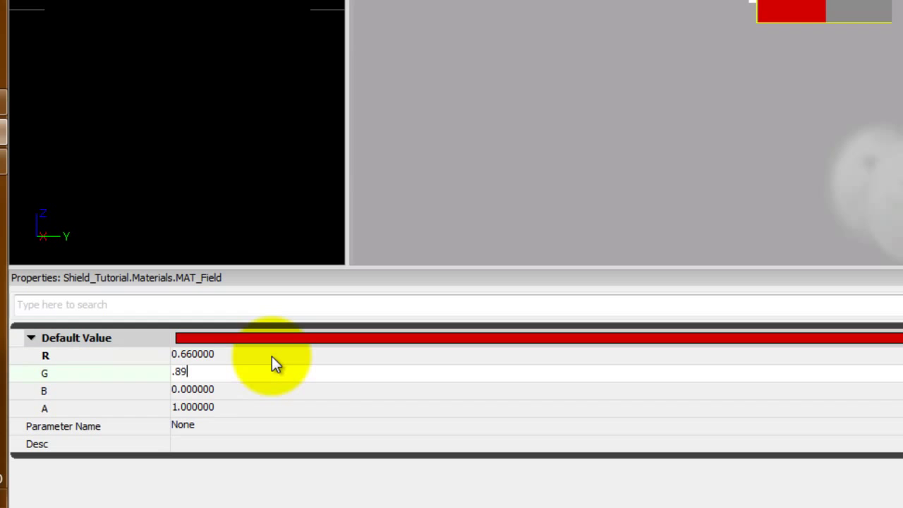
pyautogui.press('Return')
pyautogui.press('Tab')
pyautogui.write('4')
pyautogui.press('Return')
pyautogui.press('Tab')
pyautogui.press('BackSpace')
pyautogui.write('.75')
pyautogui.press('Return')
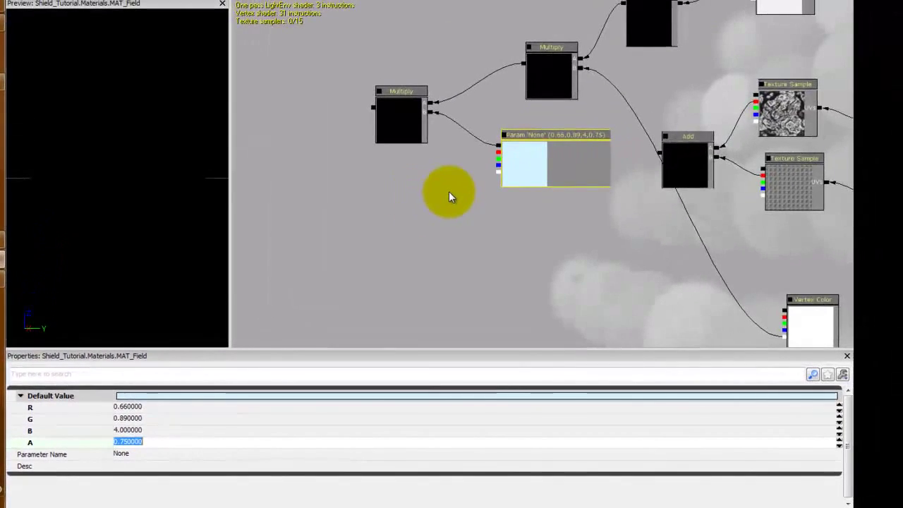
# - Duplicate the second Multiply and its vector parameter below the originals, and connect the Add output to the copied Multiply's A input
pyautogui.moveTo(674, 33); pyautogui.dragTo(782, 48)
pyautogui.moveTo(522, 201); pyautogui.dragTo(520, 202)
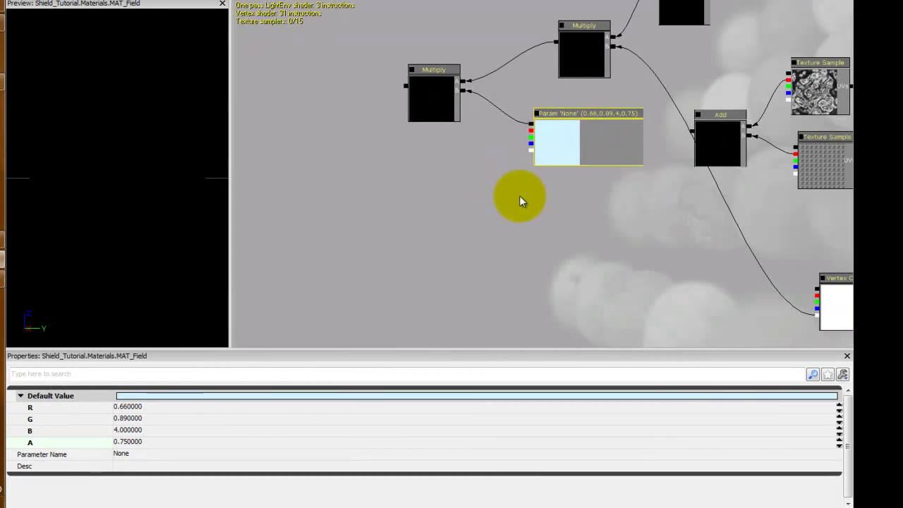
pyautogui.click(448, 104)
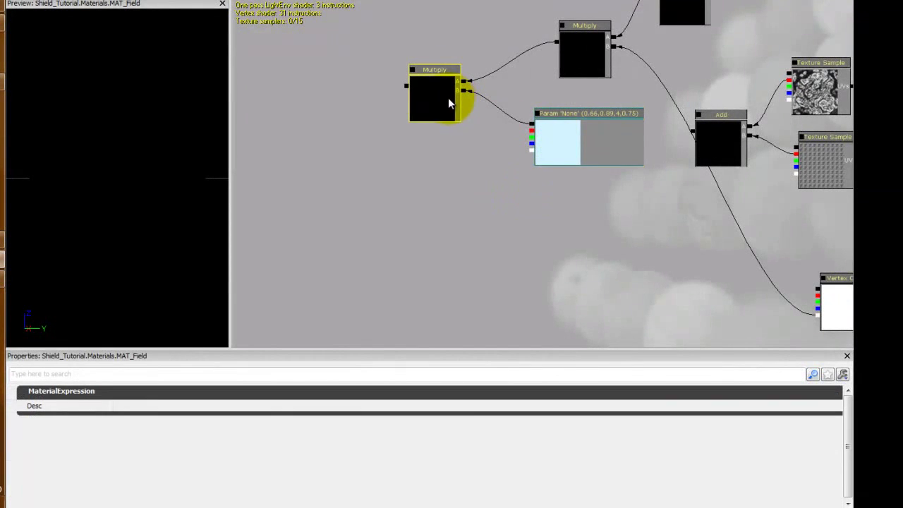
pyautogui.keyDown('ctrl'); pyautogui.click(585, 135); pyautogui.keyUp('ctrl')
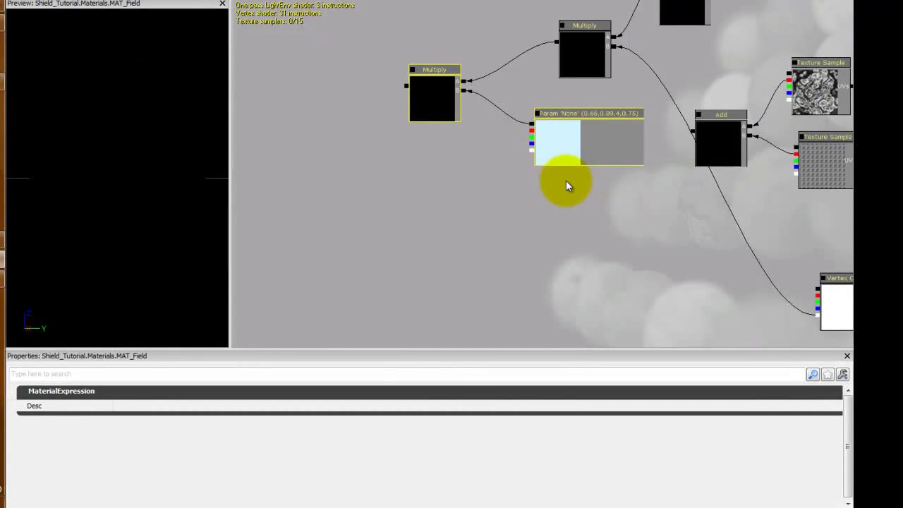
pyautogui.hotkey('ctrl', 'w')
pyautogui.moveTo(442, 115); pyautogui.dragTo(432, 176)
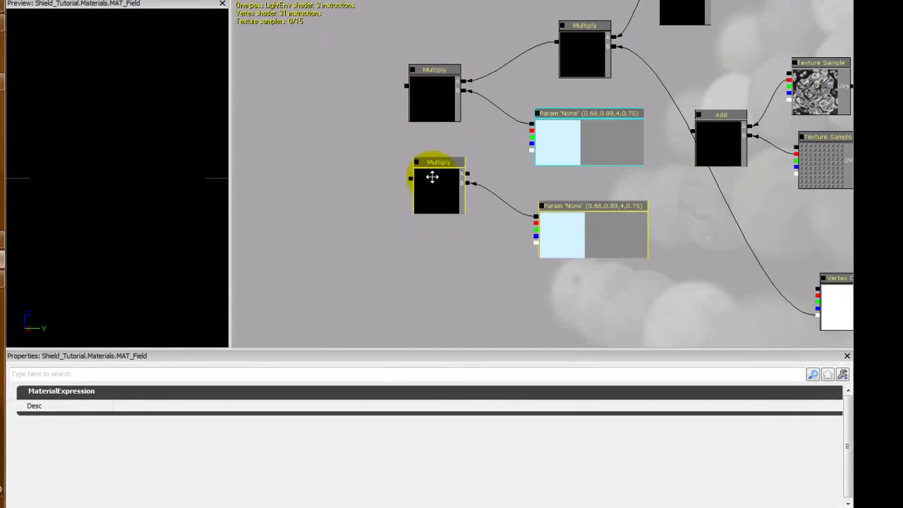
pyautogui.moveTo(509, 170); pyautogui.dragTo(514, 176)
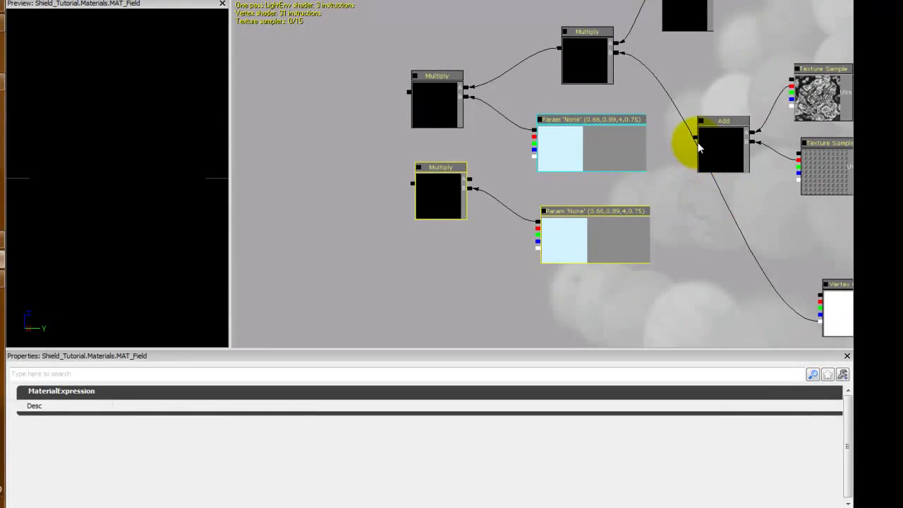
pyautogui.moveTo(696, 144); pyautogui.dragTo(475, 182)
# - Set the duplicated vector parameter's default value to R 0.116, G 0.15, B 1 and A 0.3
pyautogui.moveTo(576, 188); pyautogui.dragTo(568, 176)
pyautogui.click(575, 207)
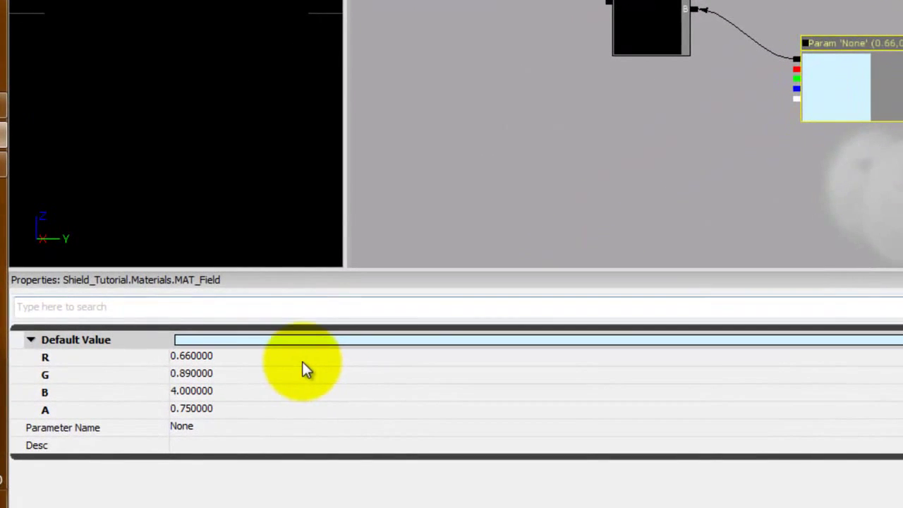
pyautogui.click(290, 355)
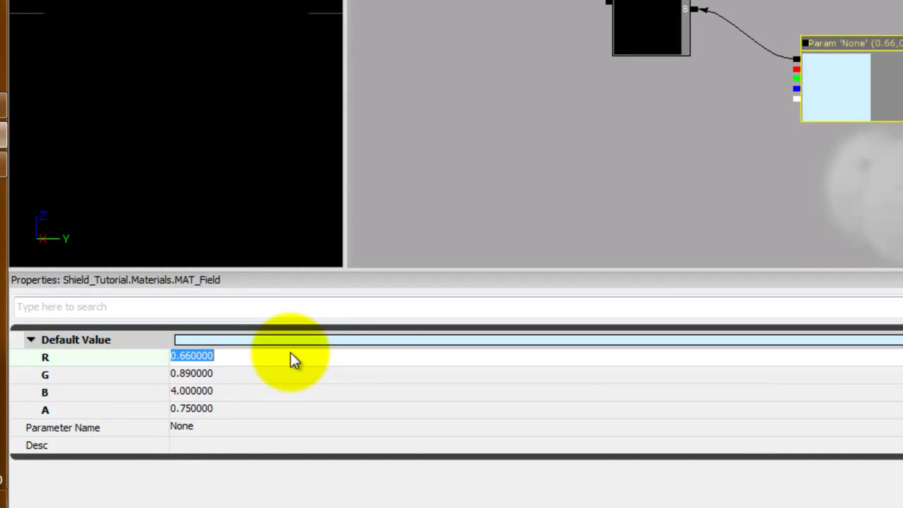
pyautogui.write('.11')
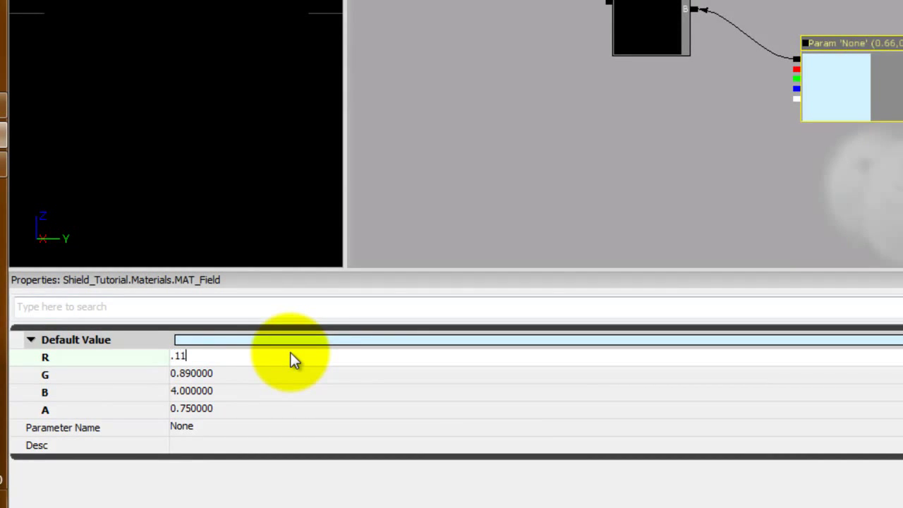
pyautogui.write('6')
pyautogui.press('Tab')
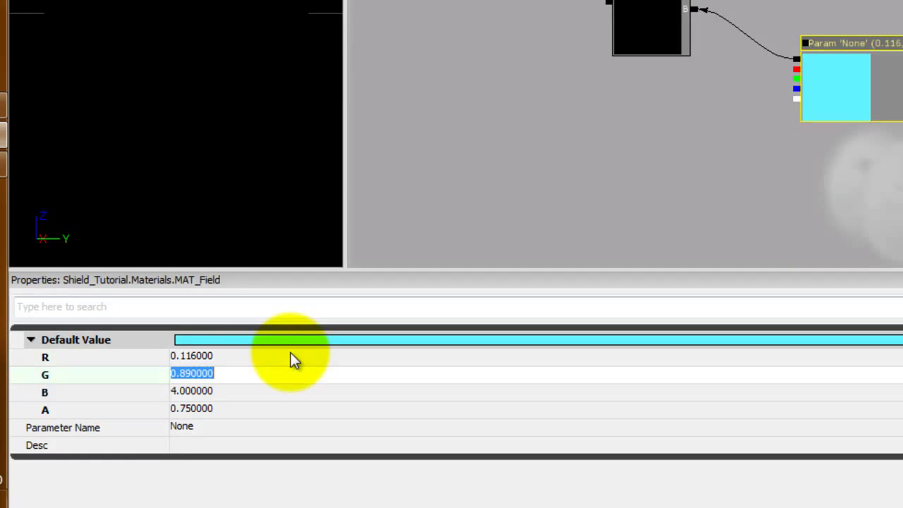
pyautogui.write('.15')
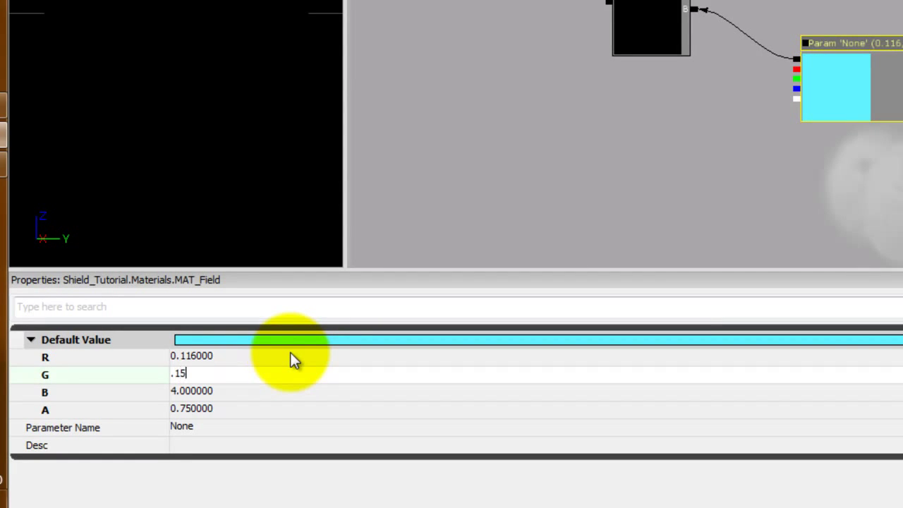
pyautogui.press('Return')
pyautogui.press('Tab')
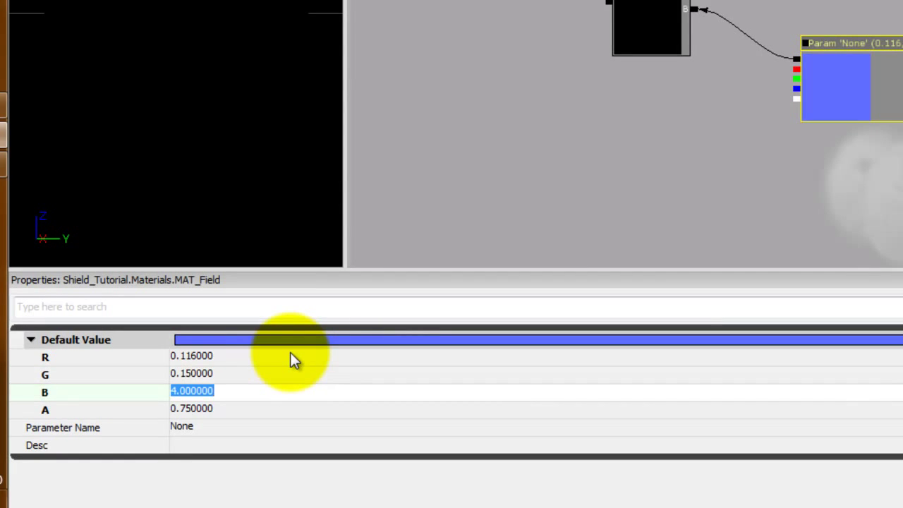
pyautogui.write('1')
pyautogui.press('Return')
pyautogui.press('Tab')
pyautogui.write('.3')
pyautogui.press('Return')
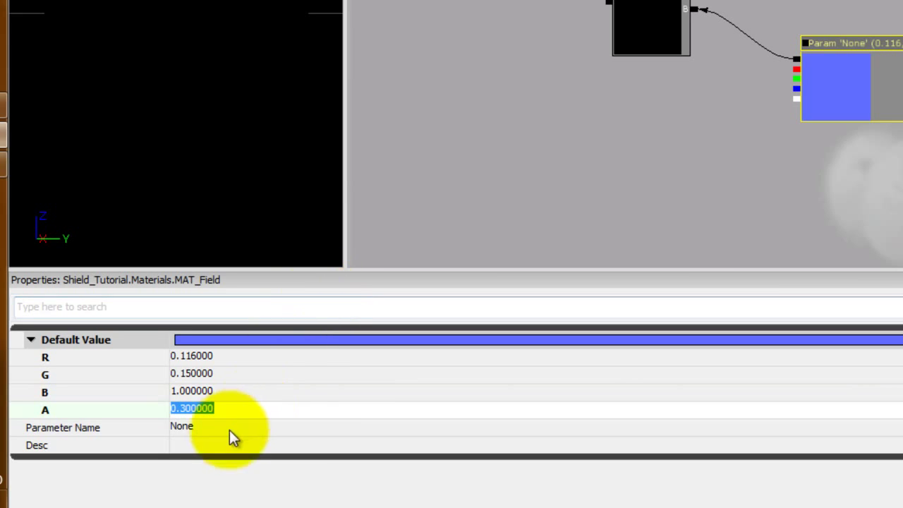
# - Name the duplicated vector parameter ColorNoise
pyautogui.click(233, 426)
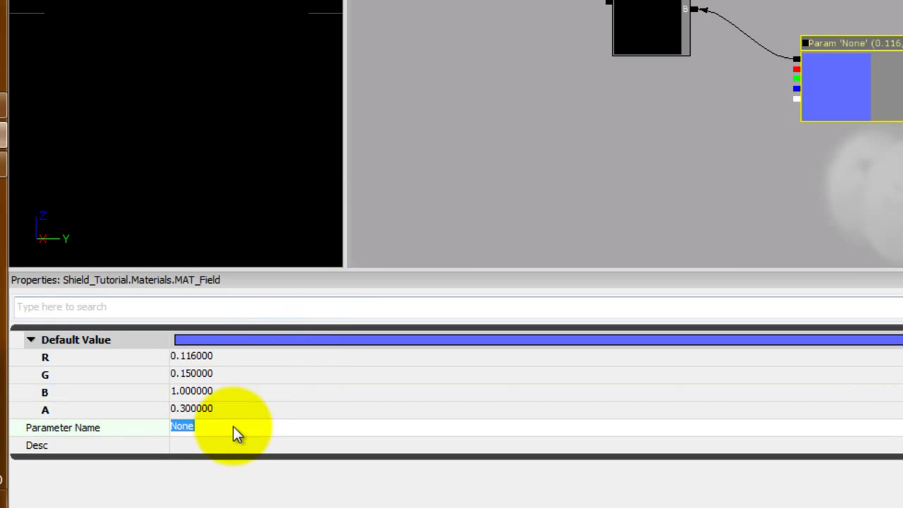
pyautogui.write('ColorNoise')
pyautogui.press('Return')
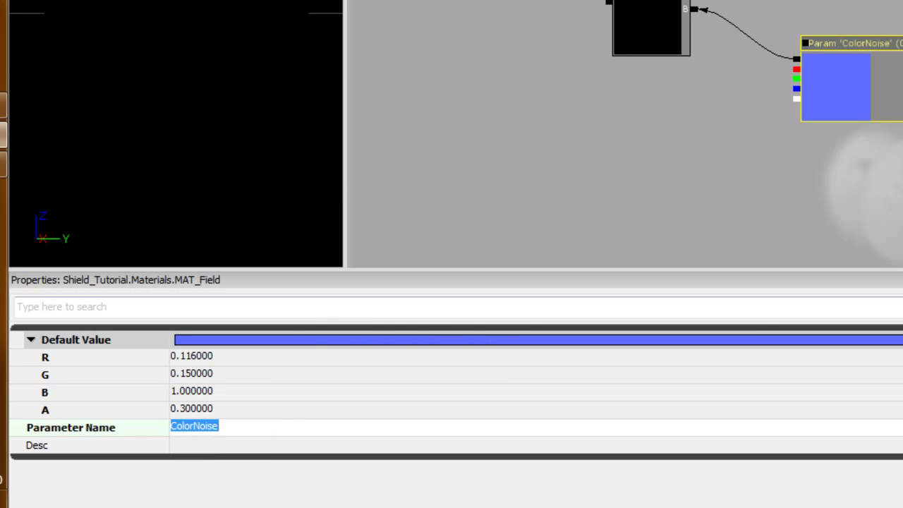
# - Name the upper vector parameter, which feeds the hex mask's Multiply, ColorHex
pyautogui.click(347, 272)
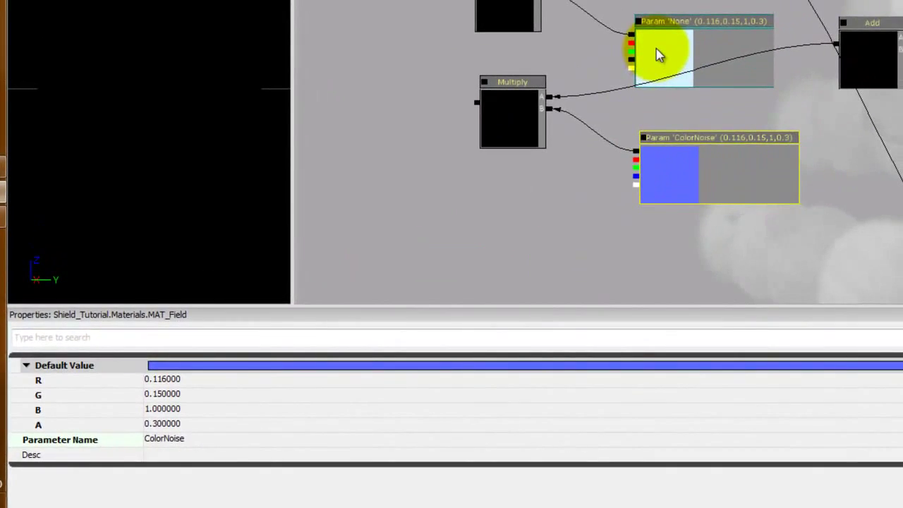
pyautogui.click(704, 35)
pyautogui.click(213, 445)
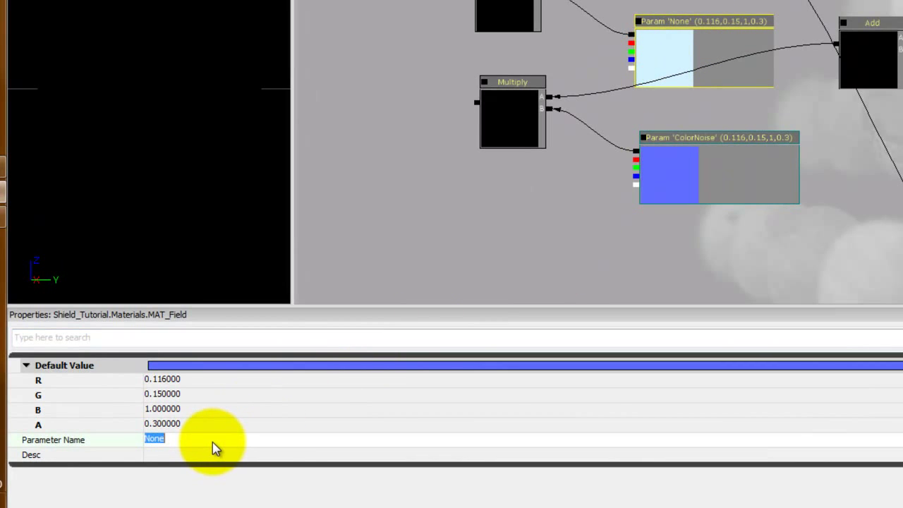
pyautogui.write('ColorHex')
pyautogui.press('Return')
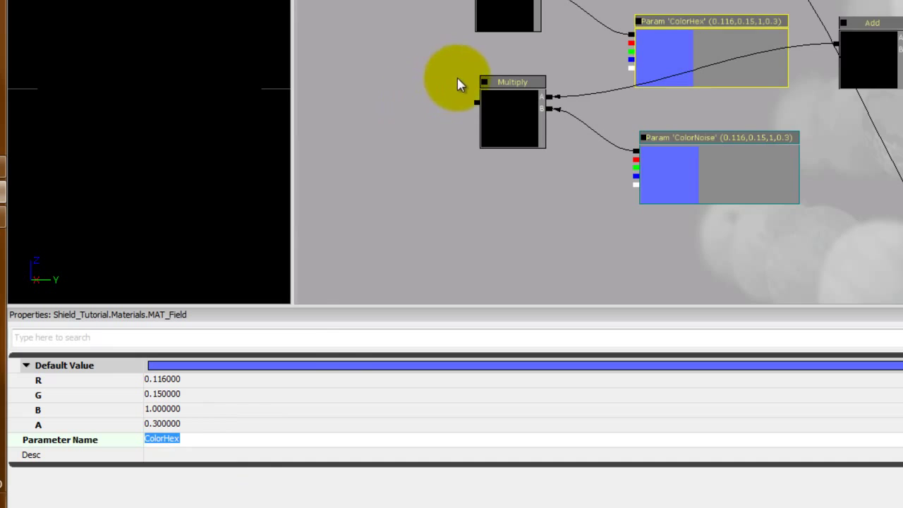
# - Set the ColorHex parameter's default value to R 0.66, G 0.89, B 4 and A 0.75
pyautogui.moveTo(469, 82); pyautogui.dragTo(512, 78)
pyautogui.click(516, 68)
pyautogui.click(748, 2)
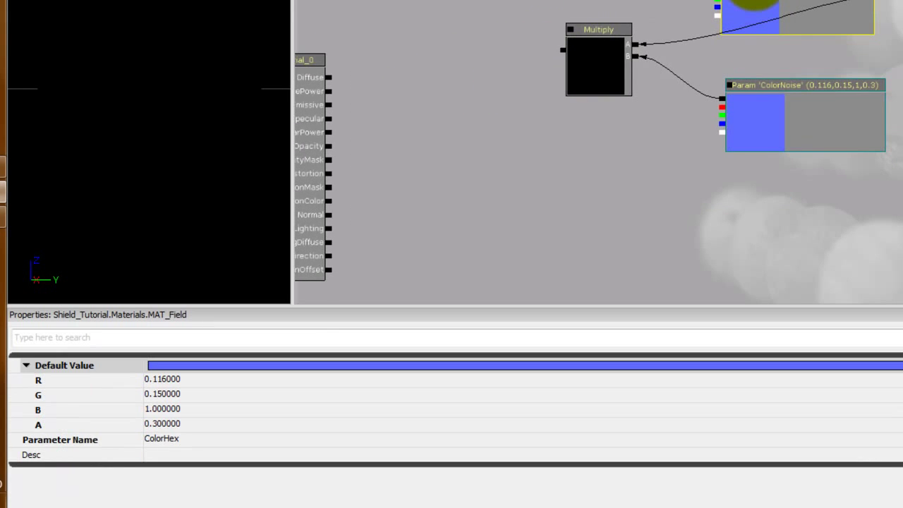
pyautogui.click(214, 381)
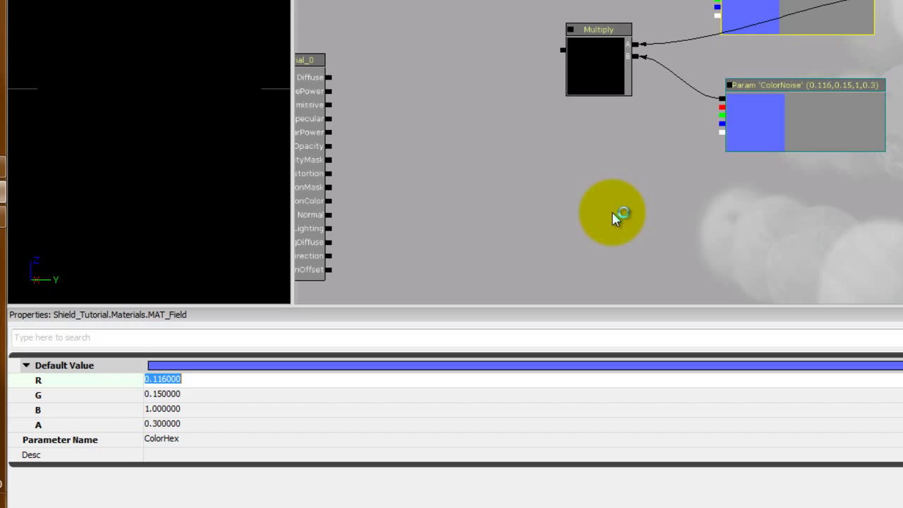
pyautogui.write('.')
pyautogui.press('Tab')
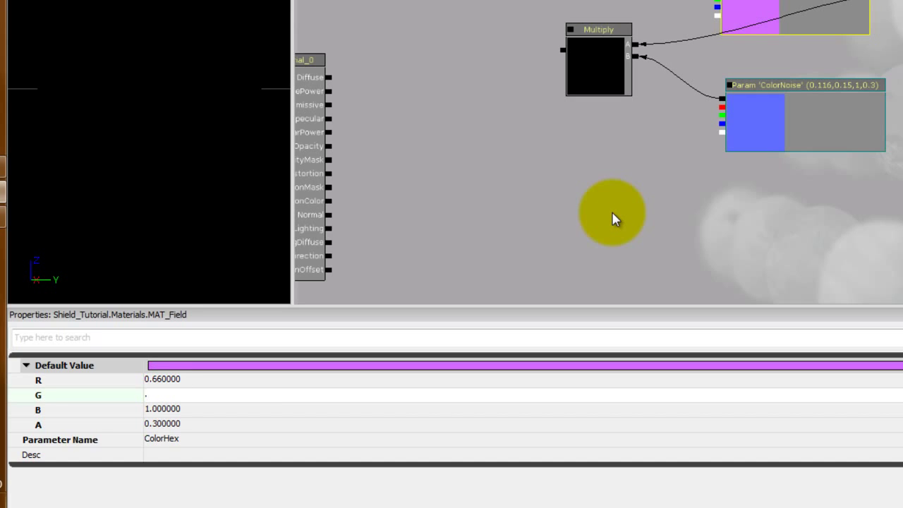
pyautogui.press('Tab')
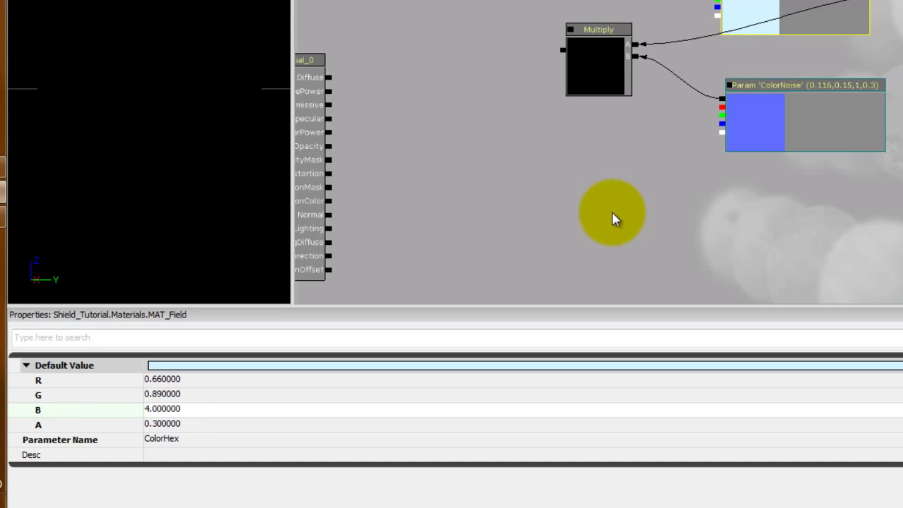
pyautogui.press('Tab')
pyautogui.write('.')
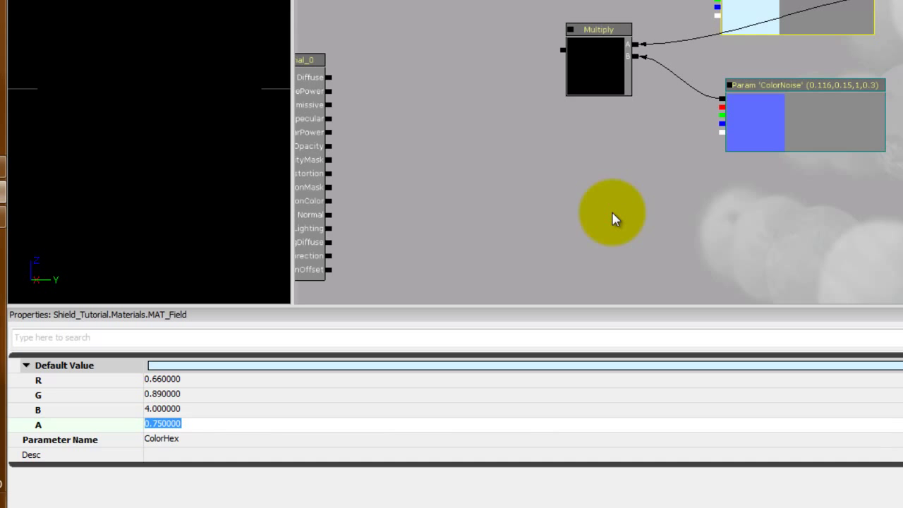
# - Place an Add node, feed the ColorHex Multiply into A and the ColorNoise Multiply into B, and connect its output to the material's Emissive
pyautogui.moveTo(533, 3); pyautogui.dragTo(624, 0)
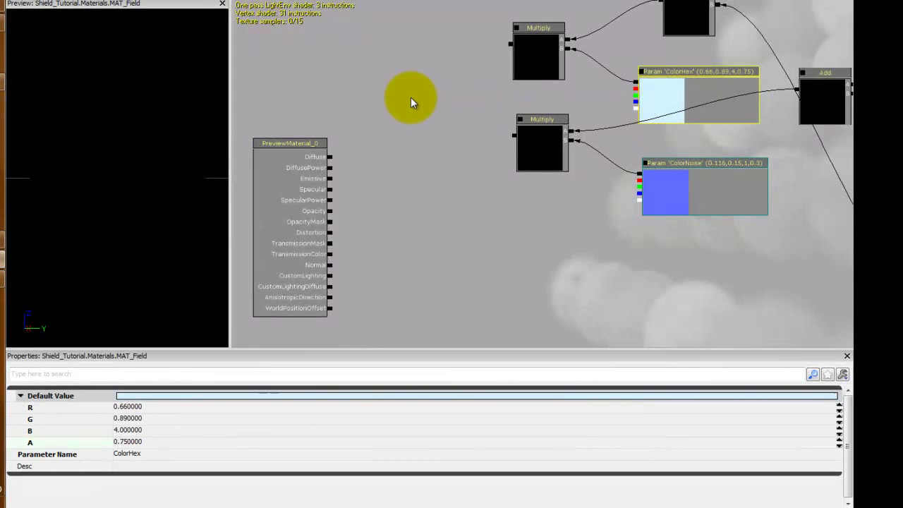
pyautogui.click(412, 100)
pyautogui.moveTo(513, 45); pyautogui.dragTo(480, 110)
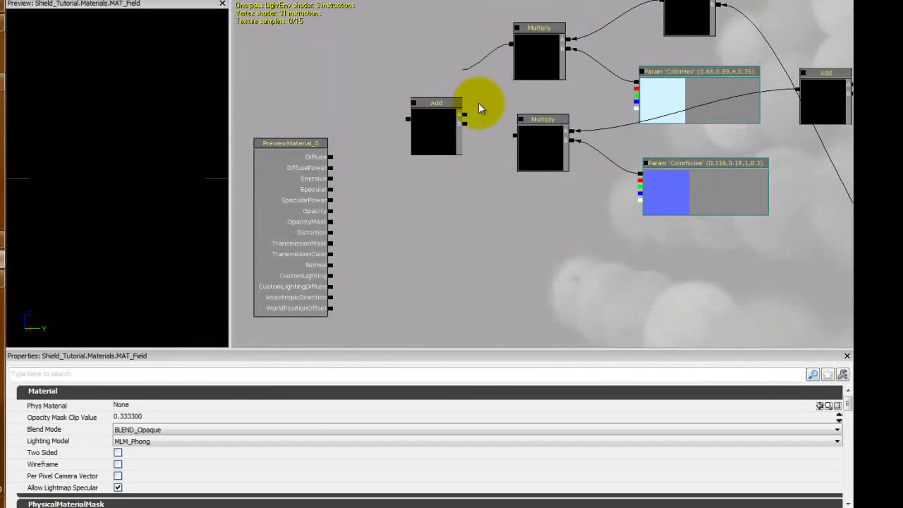
pyautogui.moveTo(514, 134); pyautogui.dragTo(466, 125)
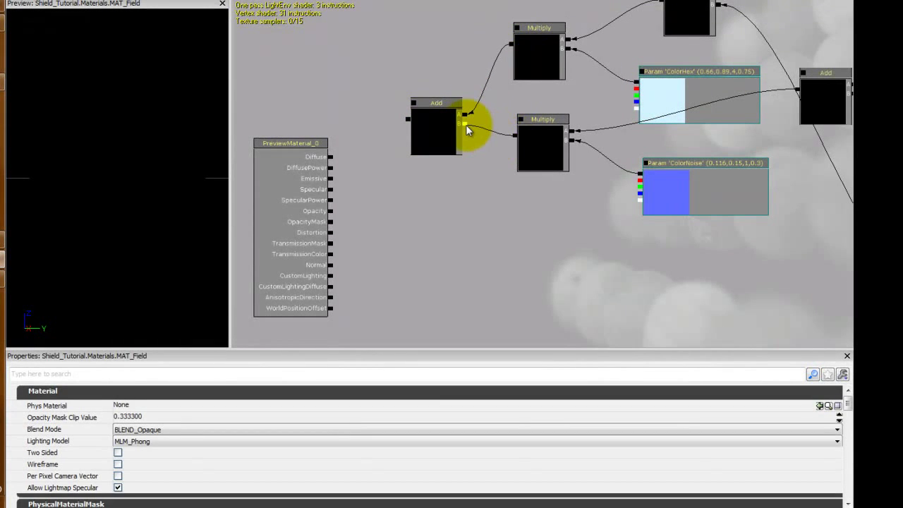
pyautogui.moveTo(485, 195); pyautogui.dragTo(463, 89)
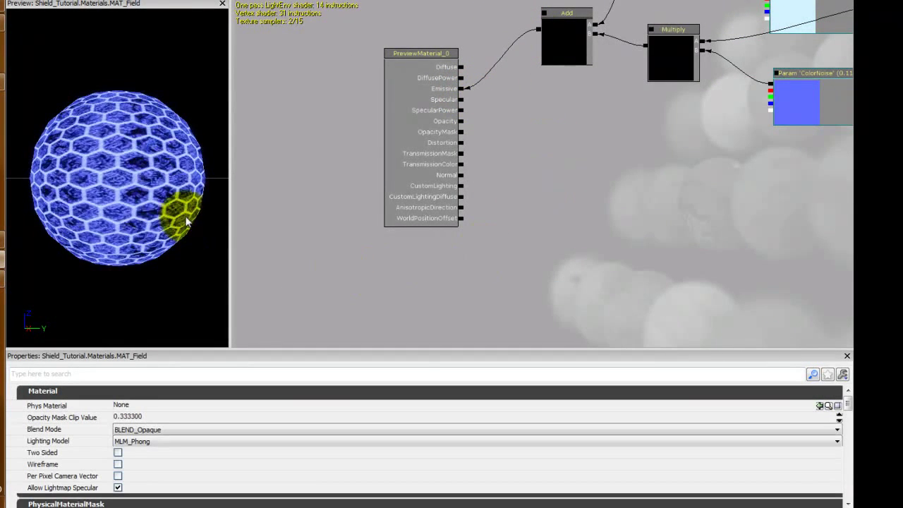
pyautogui.moveTo(182, 212); pyautogui.dragTo(143, 251)
# - Set the material's blend mode to BLEND_Additive and its lighting model to MLM_Unlit
pyautogui.moveTo(507, 244); pyautogui.dragTo(390, 255)
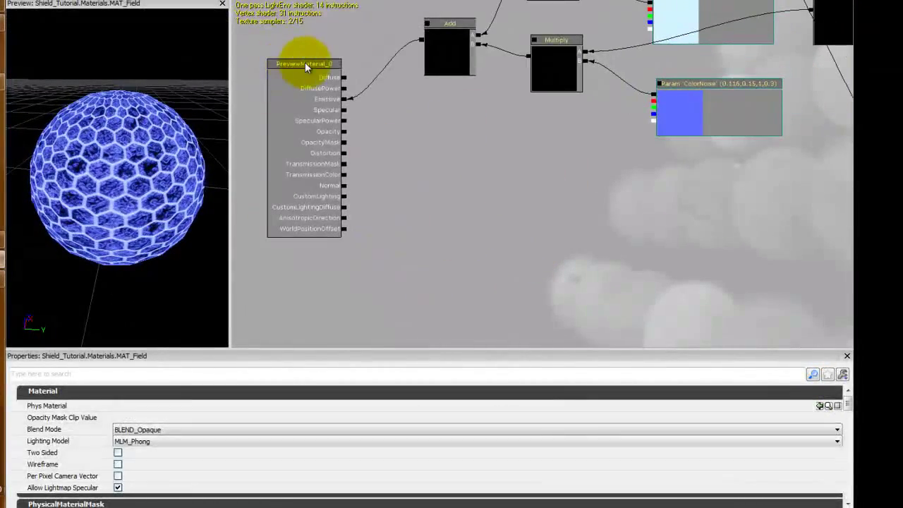
pyautogui.click(305, 63)
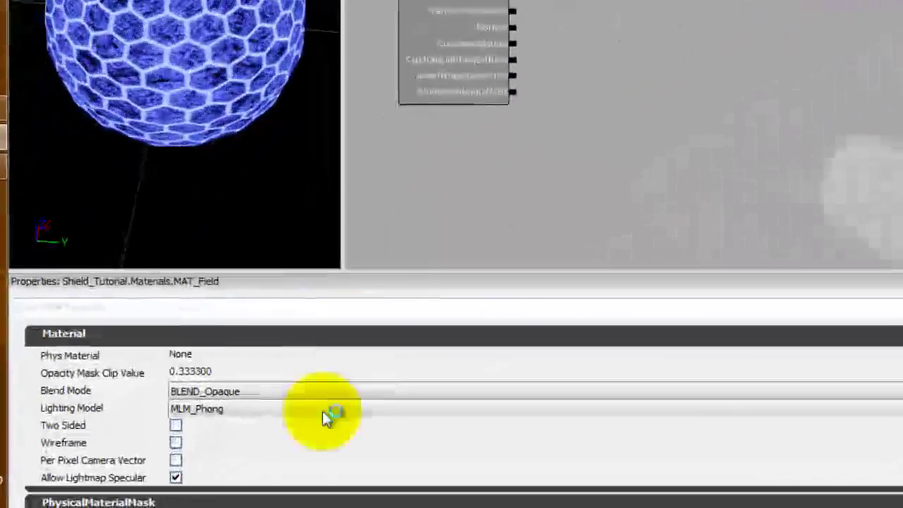
pyautogui.click(180, 440)
pyautogui.click(278, 388)
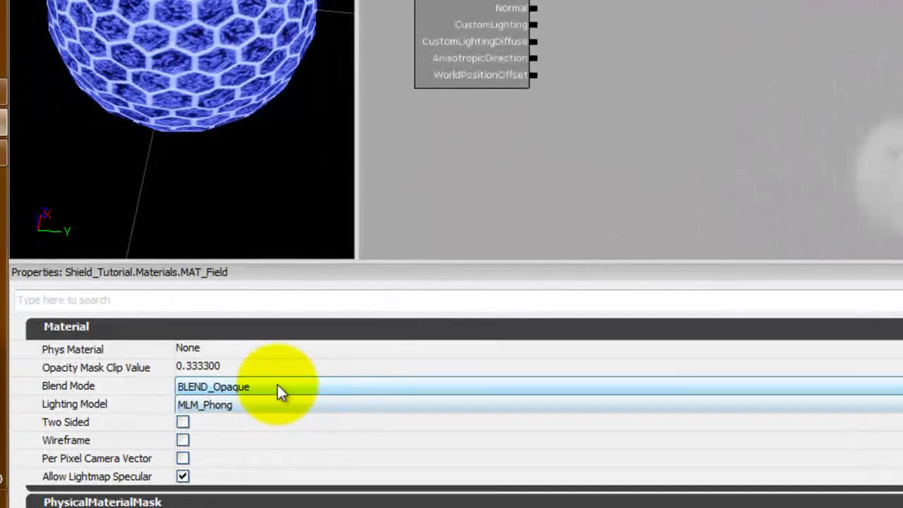
pyautogui.click(277, 387)
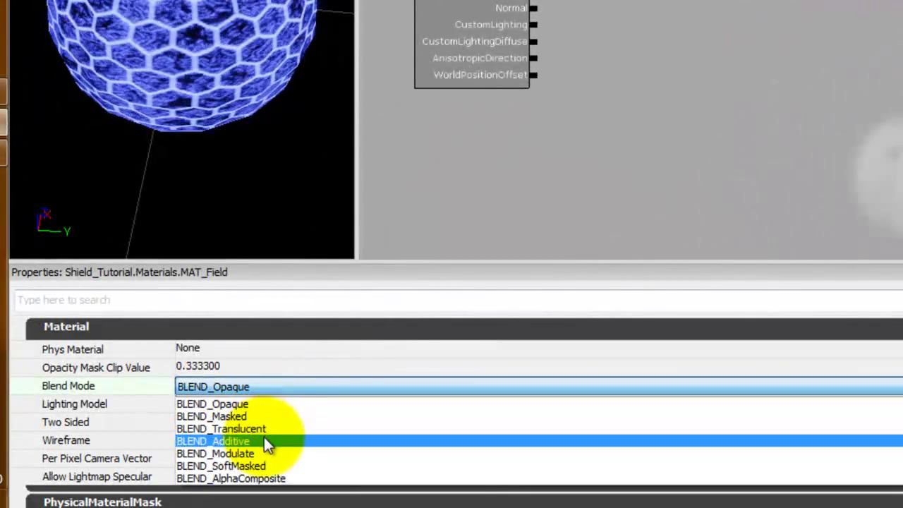
pyautogui.click(264, 439)
pyautogui.click(278, 407)
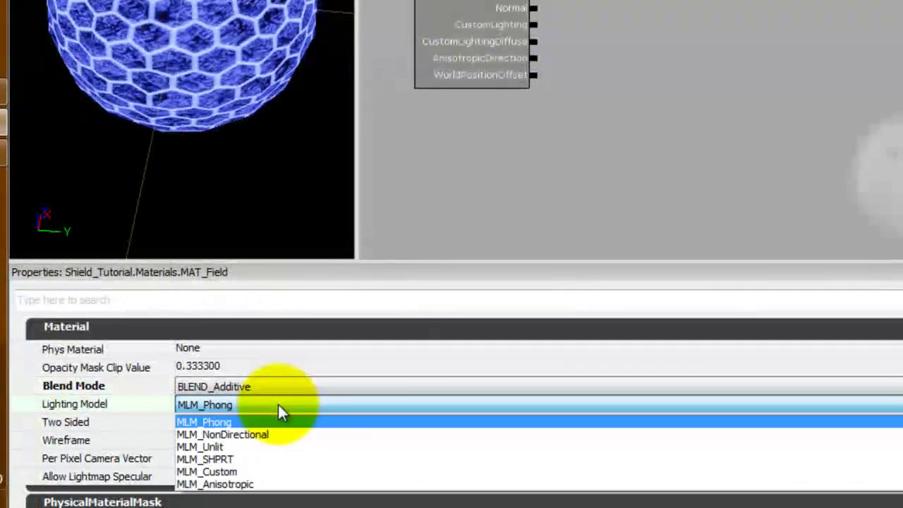
pyautogui.click(262, 446)
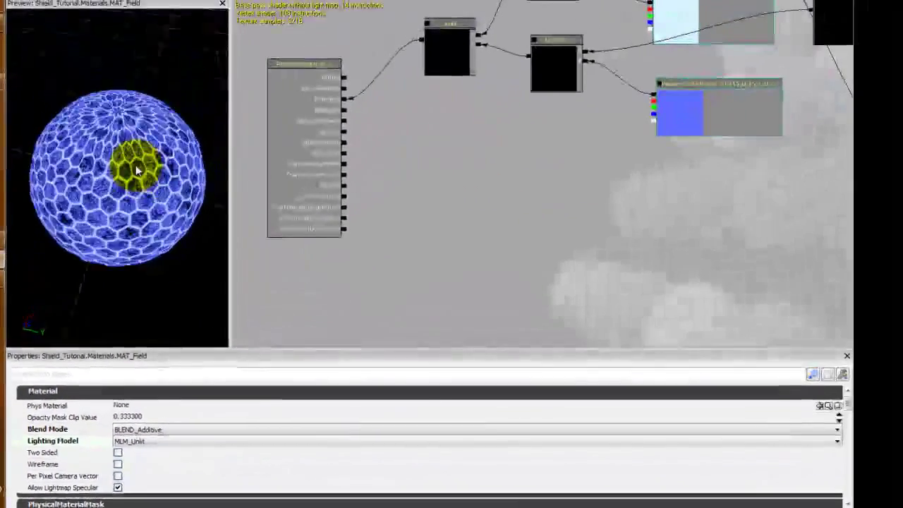
pyautogui.moveTo(137, 171); pyautogui.dragTo(164, 134)
pyautogui.moveTo(163, 133); pyautogui.dragTo(173, 176, button='right')
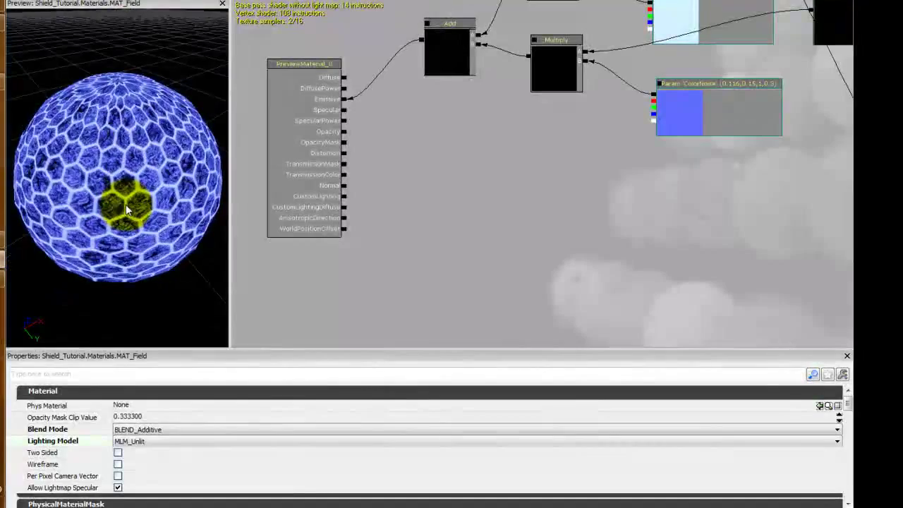
# - Place a Panner beside the hex Texture Sample and connect it to that sample's UVs
pyautogui.moveTo(797, 141); pyautogui.dragTo(417, 282)
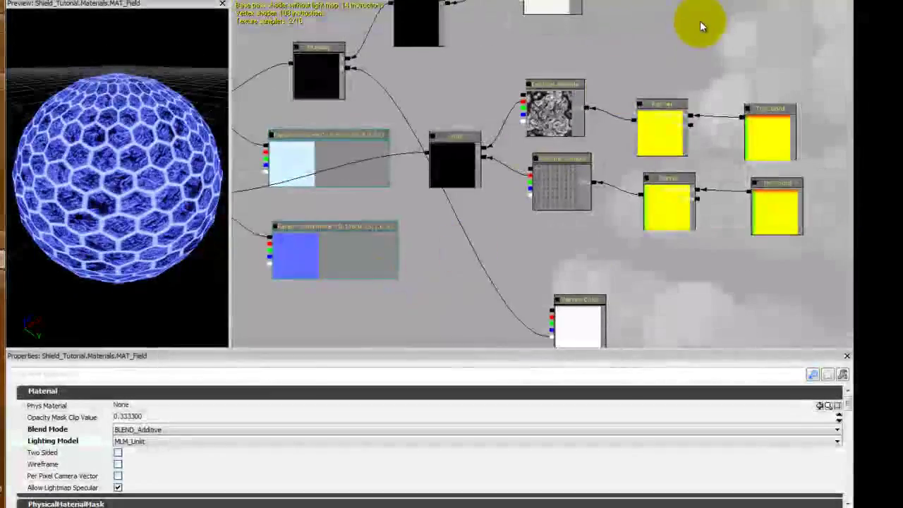
pyautogui.moveTo(700, 24); pyautogui.dragTo(523, 156)
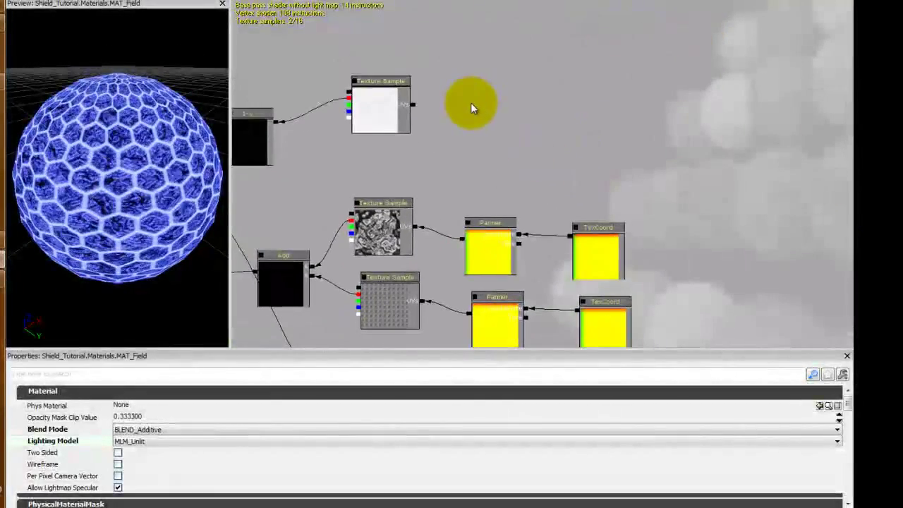
pyautogui.moveTo(470, 104); pyautogui.dragTo(464, 129)
pyautogui.click(448, 121)
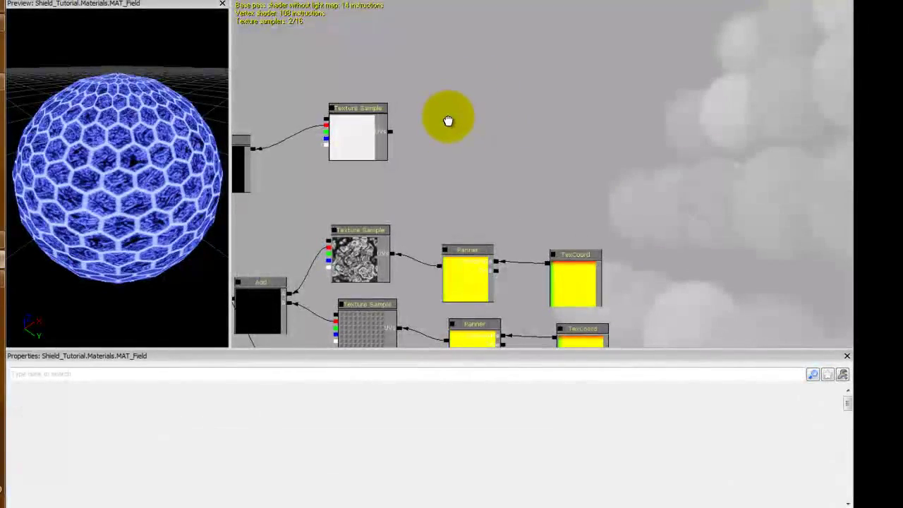
pyautogui.moveTo(446, 139); pyautogui.dragTo(390, 132)
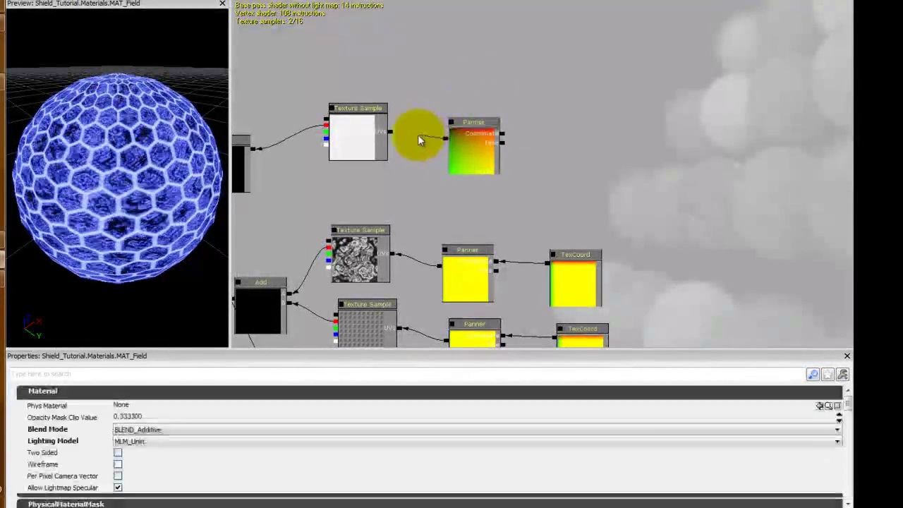
# - Set the hex texture Panner's Speed X to -0.1
pyautogui.moveTo(496, 79); pyautogui.dragTo(459, 77)
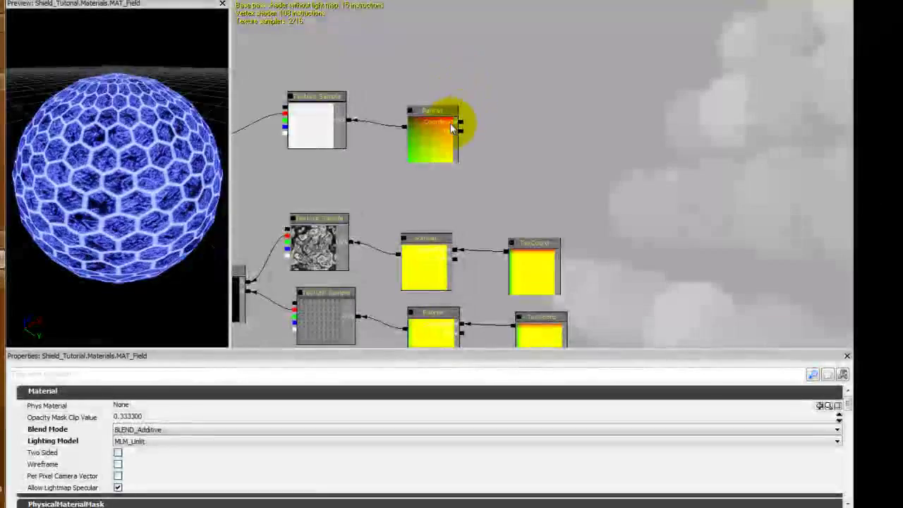
pyautogui.click(441, 122)
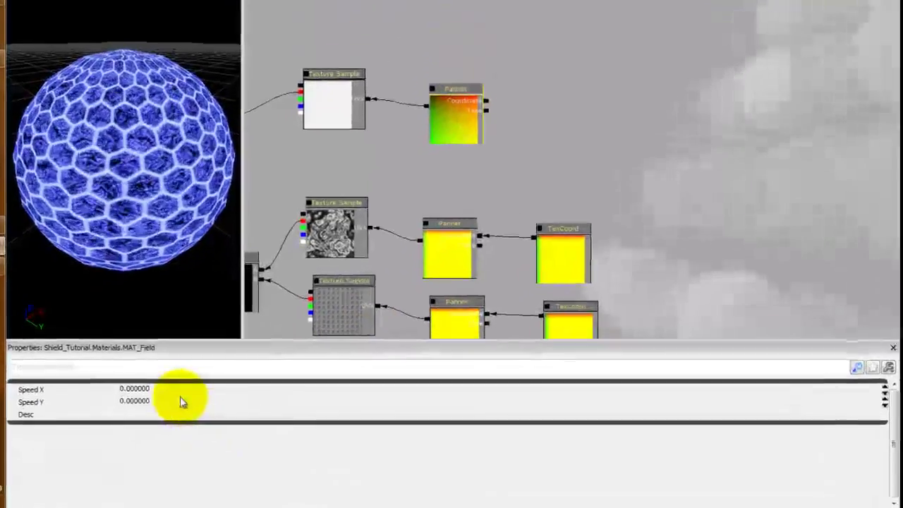
pyautogui.click(169, 396)
pyautogui.write('-.1')
pyautogui.press('Return')
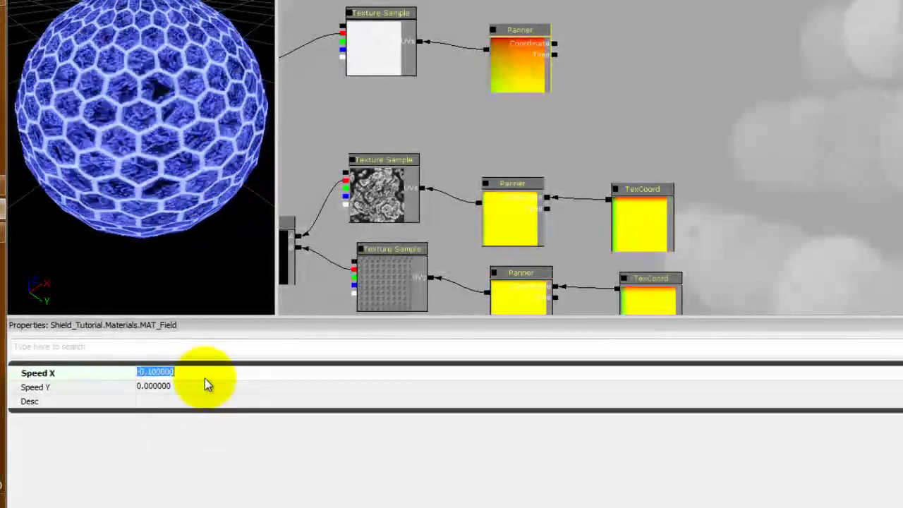
# - Create a Sine node and connect its output to the hex texture Panner's Coordinate input
pyautogui.moveTo(678, 34); pyautogui.dragTo(587, 28)
pyautogui.rightClick(513, 8)
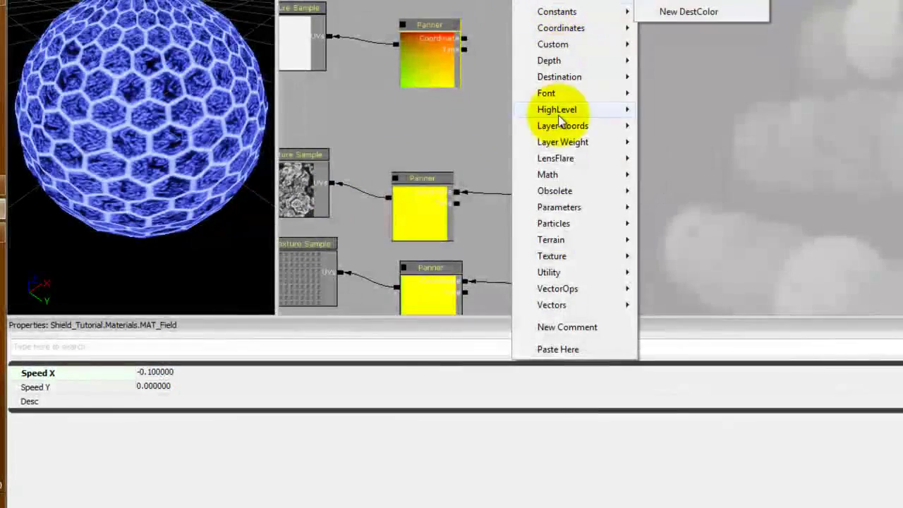
pyautogui.moveTo(558, 131)
pyautogui.moveTo(557, 177)
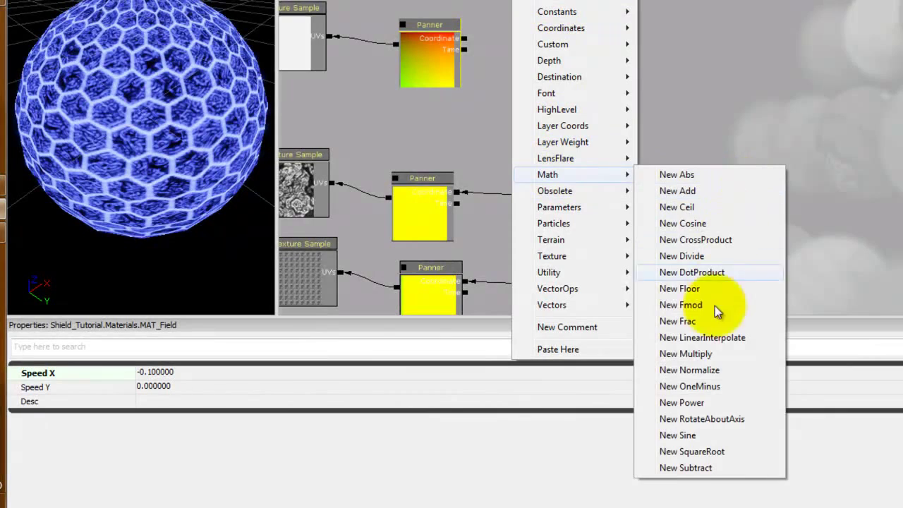
pyautogui.click(697, 438)
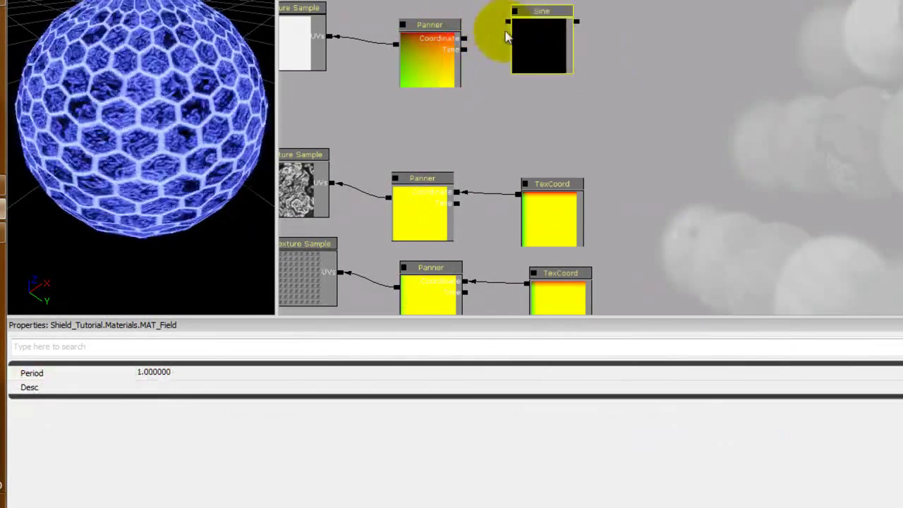
pyautogui.moveTo(508, 22); pyautogui.dragTo(463, 40)
# - Set the Sine node's period to 4
pyautogui.click(550, 17)
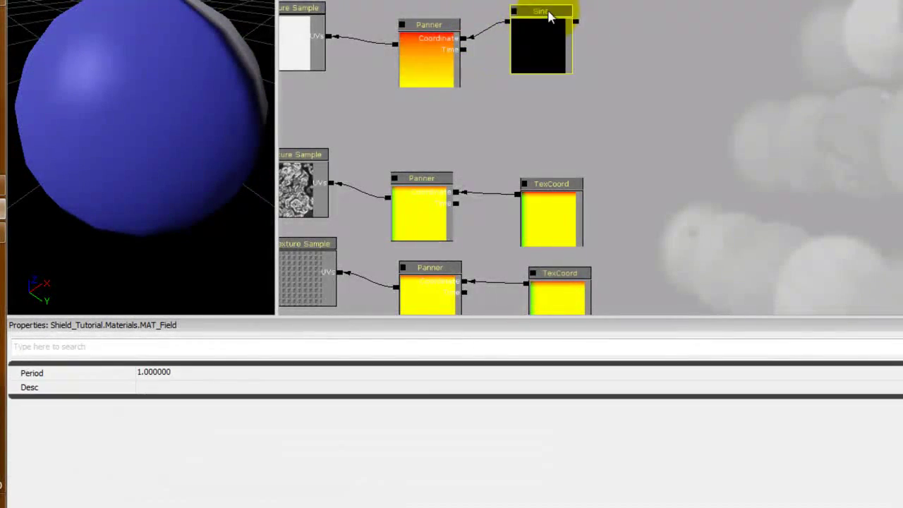
pyautogui.click(223, 377)
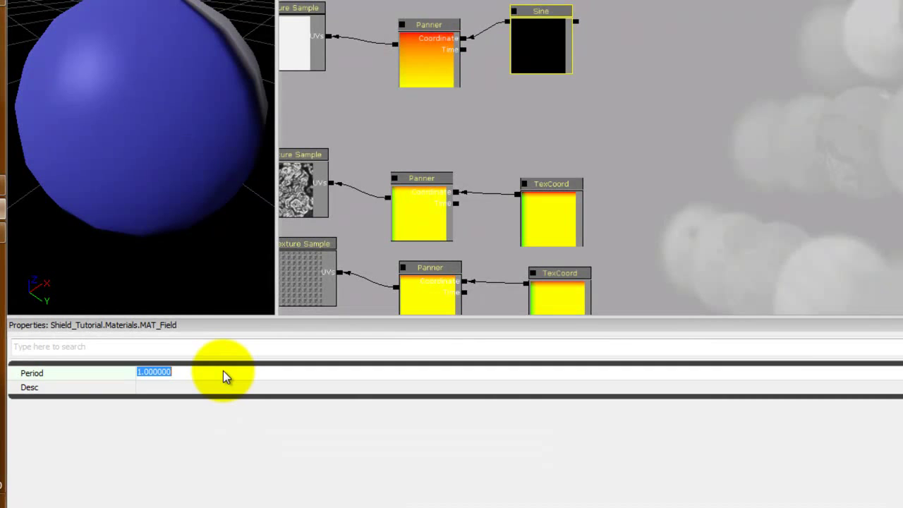
pyautogui.write('4')
pyautogui.press('Return')
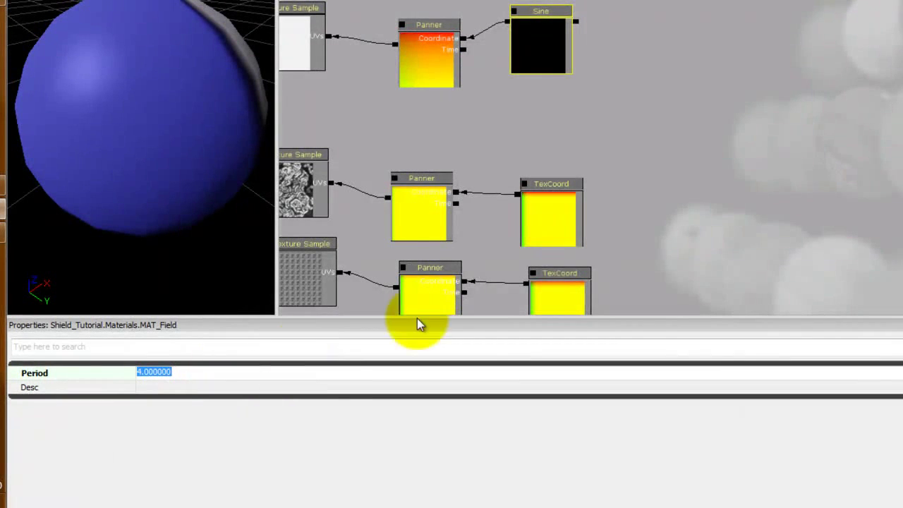
# - Place a TexCoord node beside the Sine and connect it to the Sine's input
pyautogui.moveTo(673, 93); pyautogui.dragTo(643, 105)
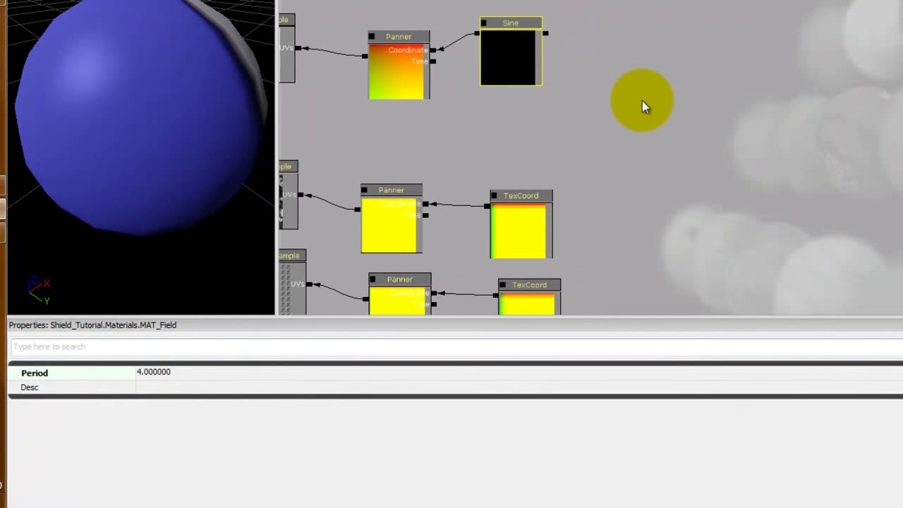
pyautogui.click(633, 47)
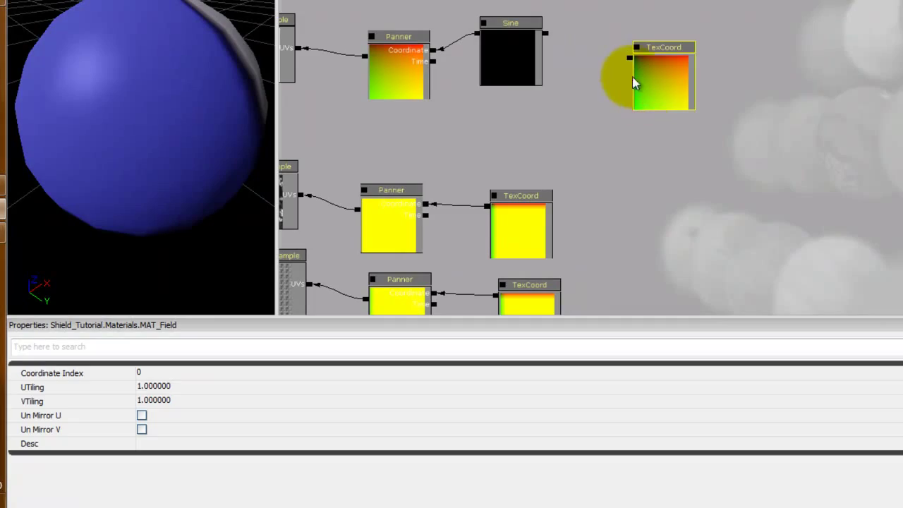
pyautogui.moveTo(631, 57); pyautogui.dragTo(553, 36)
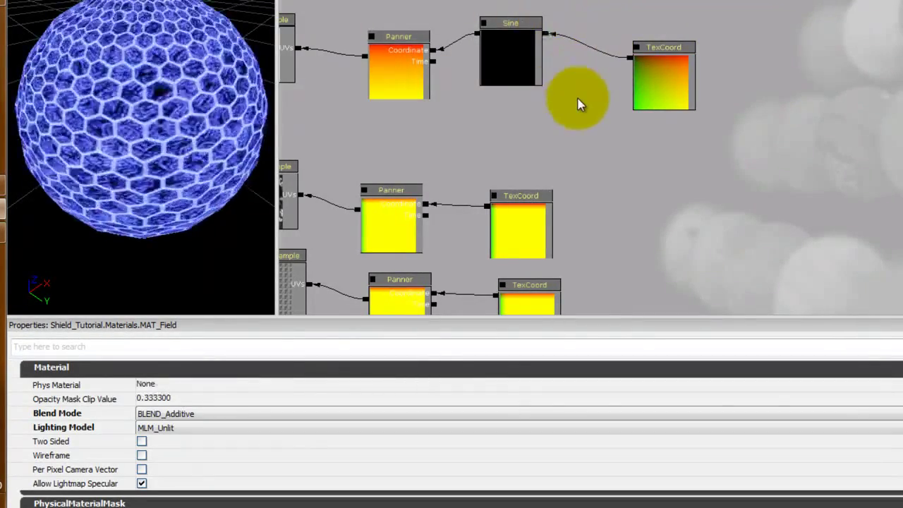
# - Set the new TexCoord's UTiling to -10 and VTiling to 10
pyautogui.click(657, 43)
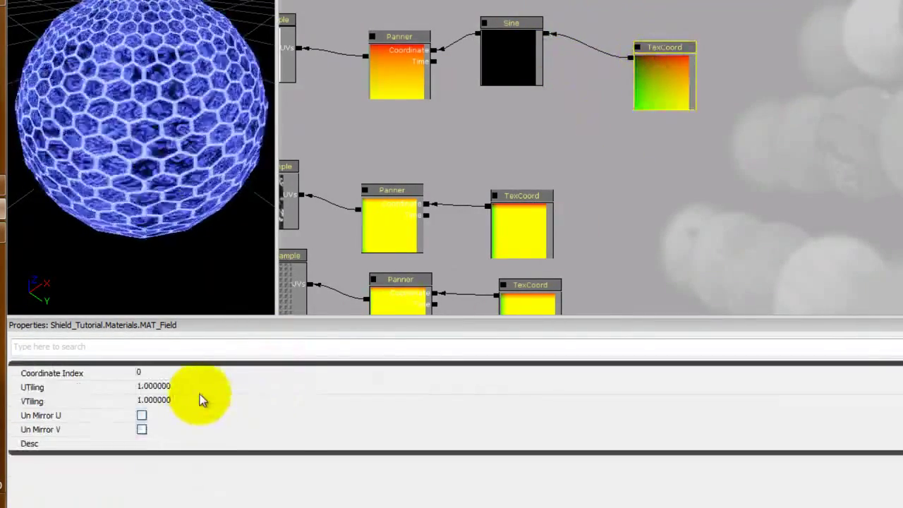
pyautogui.click(201, 393)
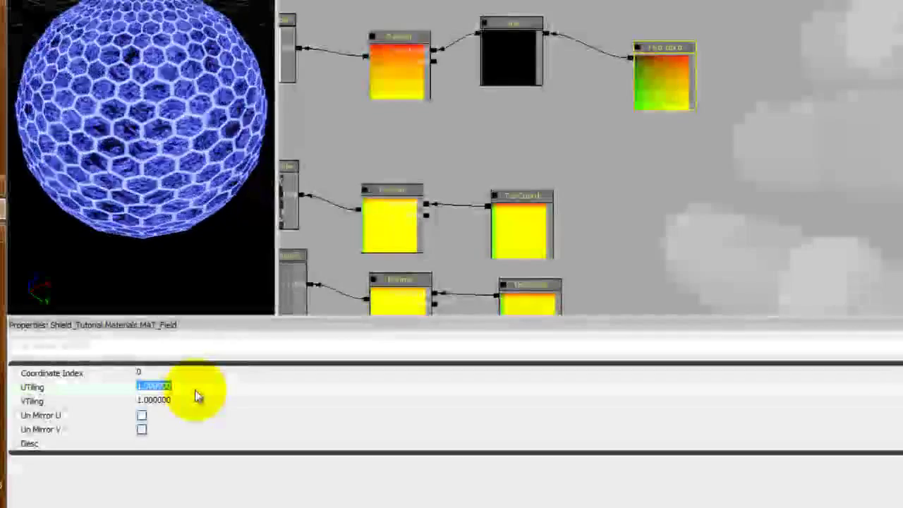
pyautogui.write('-10')
pyautogui.press('Return')
pyautogui.click(197, 397)
pyautogui.write('10')
pyautogui.press('Return')
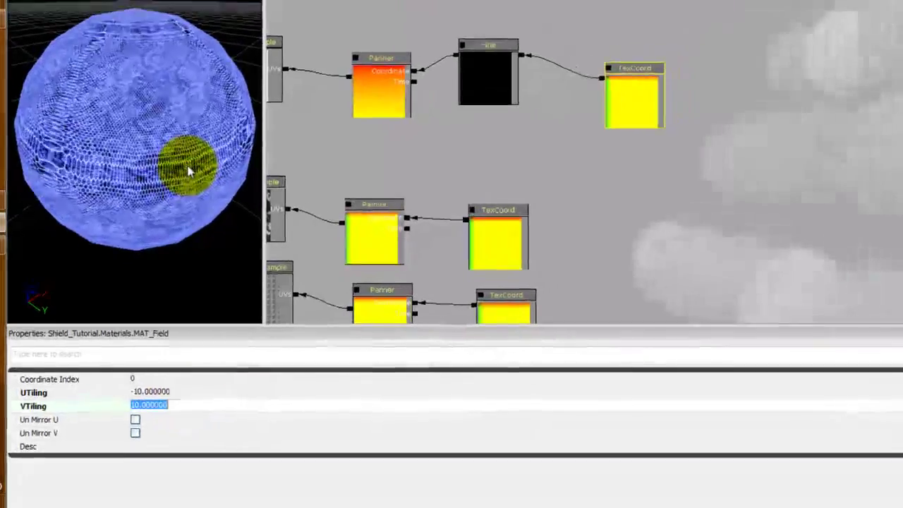
# - Examine the animated hex pattern on the preview sphere from several angles and distances
pyautogui.click(181, 118)
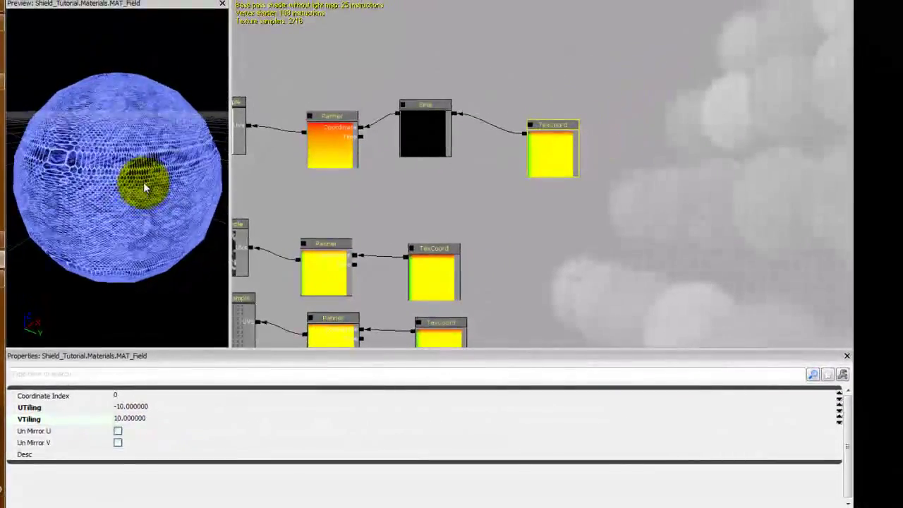
pyautogui.scroll(5, 129, 214)
pyautogui.scroll(-5, 128, 213)
pyautogui.moveTo(128, 214); pyautogui.dragTo(169, 147)
pyautogui.moveTo(170, 148); pyautogui.dragTo(171, 165, button='right')
pyautogui.moveTo(171, 164)
pyautogui.mouseDown()
pyautogui.moveTo(160, 180)
pyautogui.moveTo(188, 122)
pyautogui.moveTo(162, 162)
pyautogui.mouseUp()
pyautogui.moveTo(459, 232); pyautogui.dragTo(508, 186)
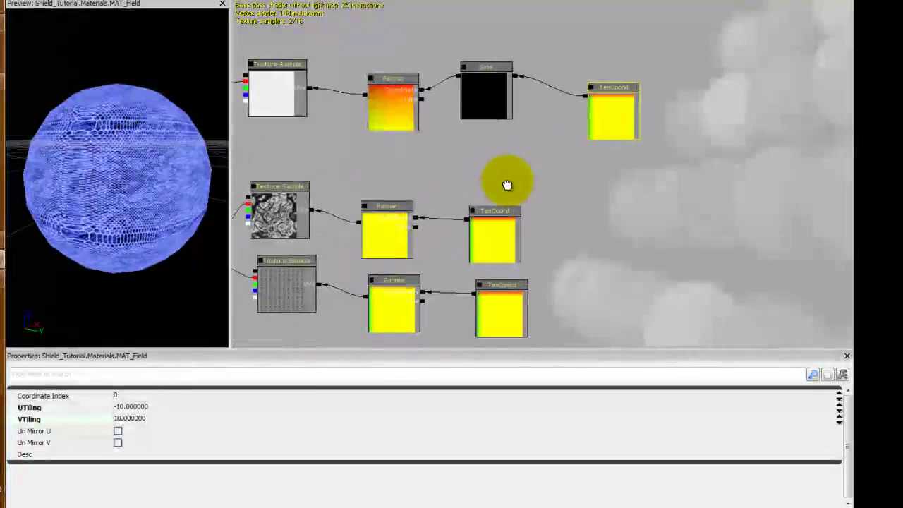